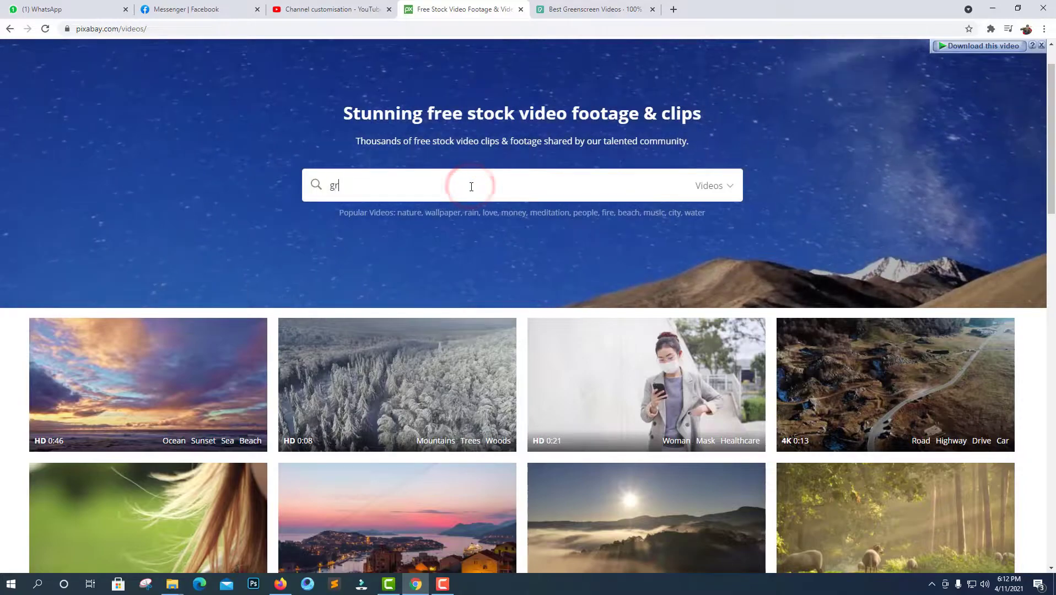
Search the Pixabay video library for "greenscreen".
{"action": "key", "text": "BackSpace"}
{"action": "type", "text": "ee"}
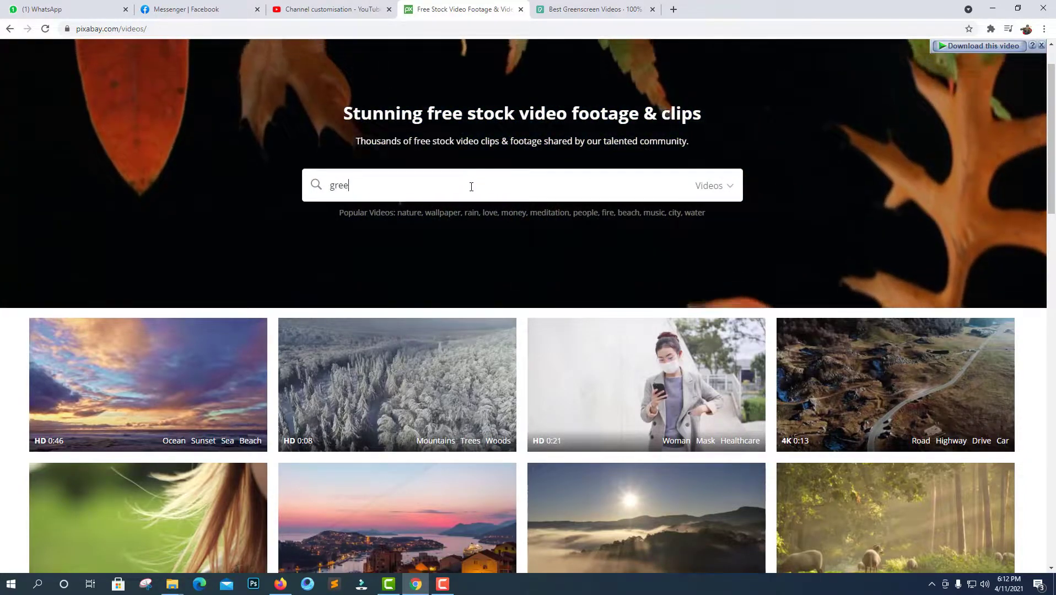
{"action": "type", "text": "nscreen"}
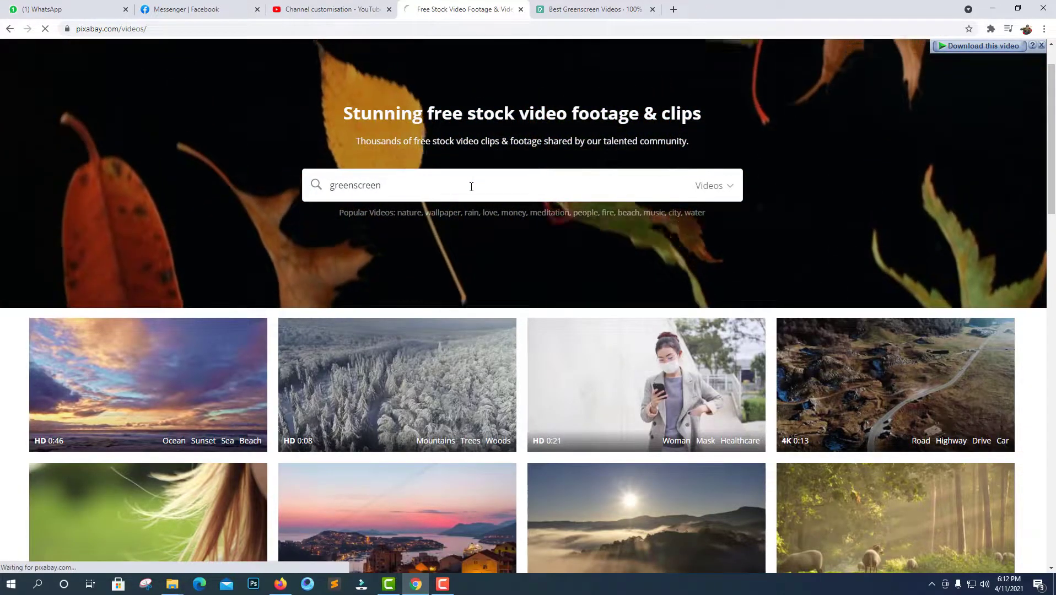
{"action": "key", "text": "Return"}
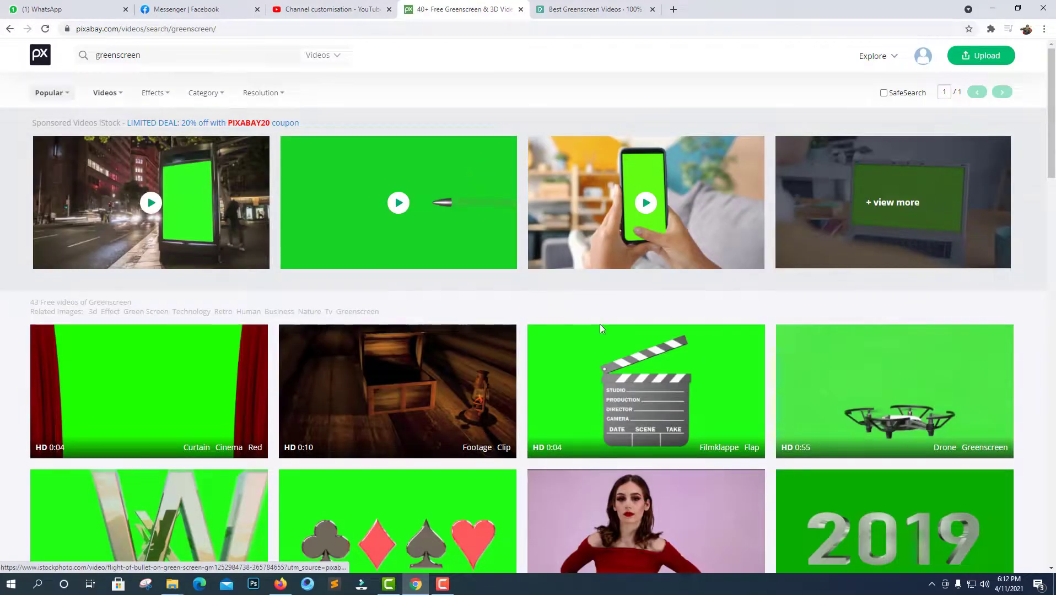
Browse the greenscreen results and open the isolated 360° rotating monkey video in its own tab.
{"action": "scroll", "coordinate": [618, 373], "scroll_direction": "down", "scroll_amount": 10}
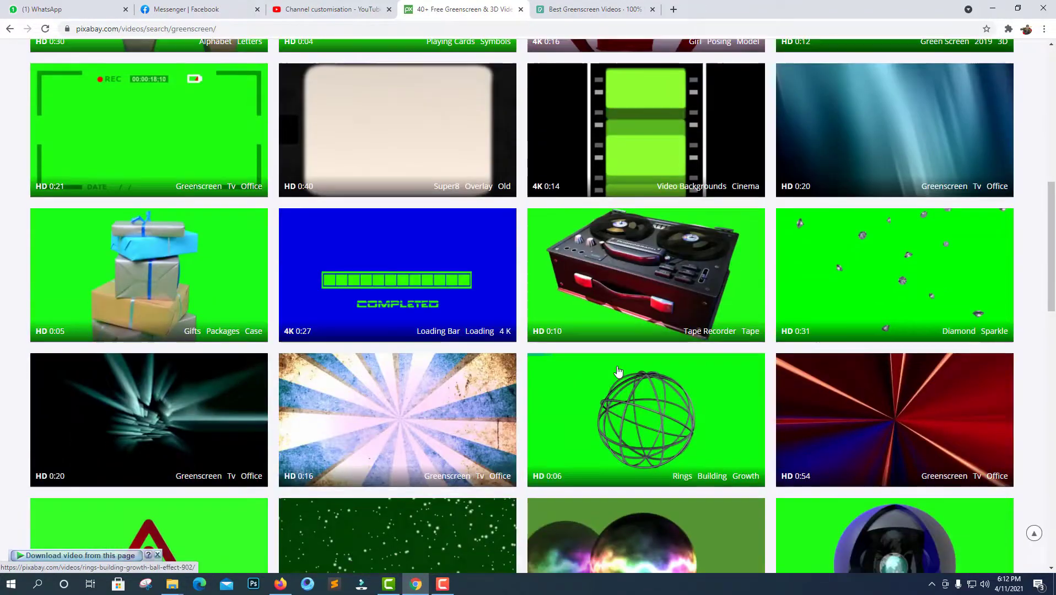
{"action": "scroll", "coordinate": [618, 372], "scroll_direction": "down", "scroll_amount": 10}
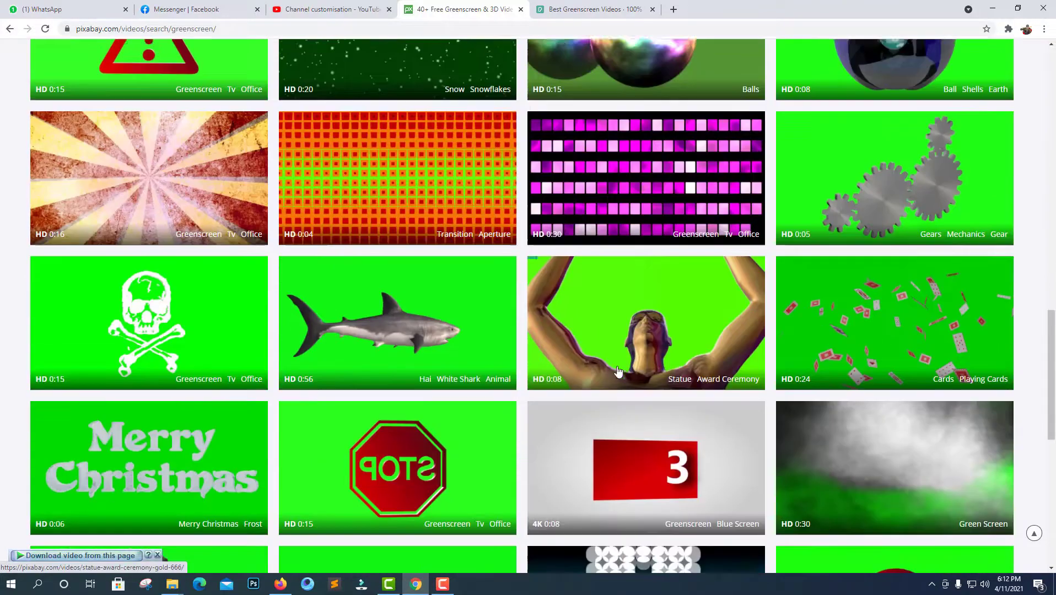
{"action": "scroll", "coordinate": [618, 372], "scroll_direction": "down", "scroll_amount": 2}
{"action": "scroll", "coordinate": [618, 372], "scroll_direction": "down", "scroll_amount": 3}
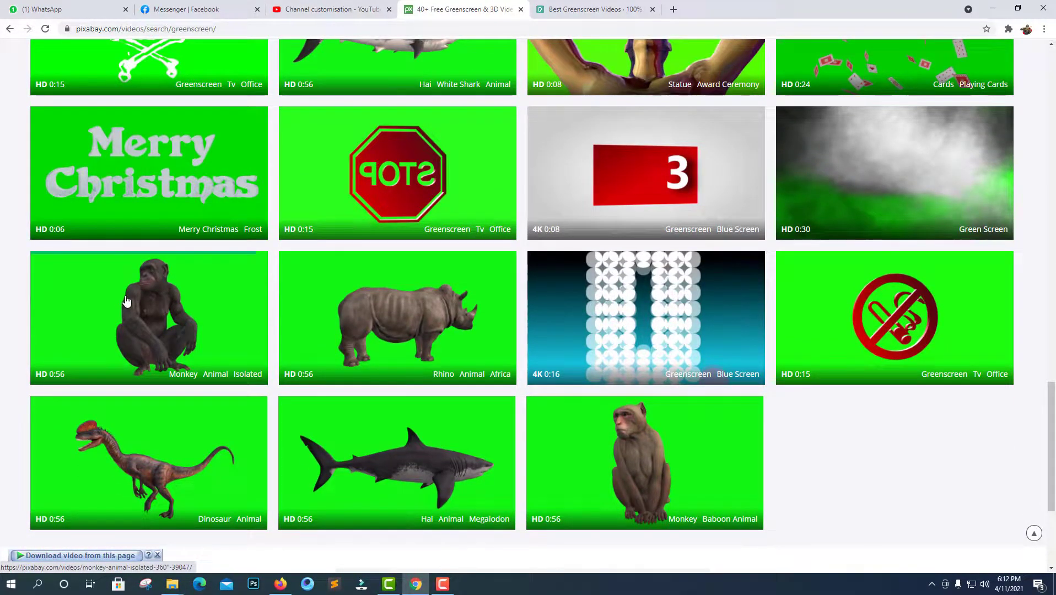
{"action": "left_click", "coordinate": [573, 7]}
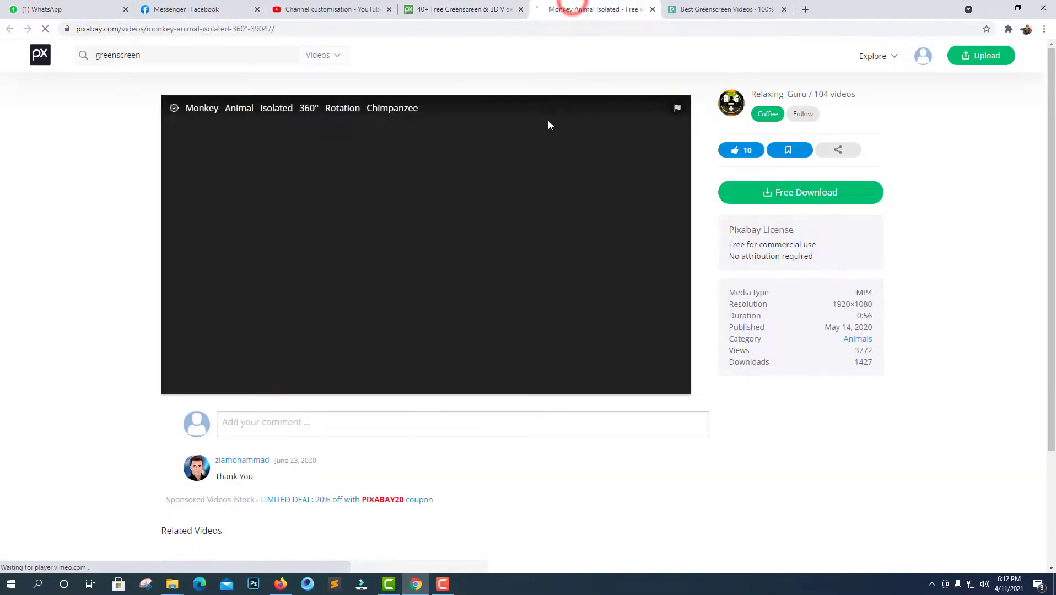
{"action": "scroll", "coordinate": [543, 139], "scroll_direction": "down", "scroll_amount": 1}
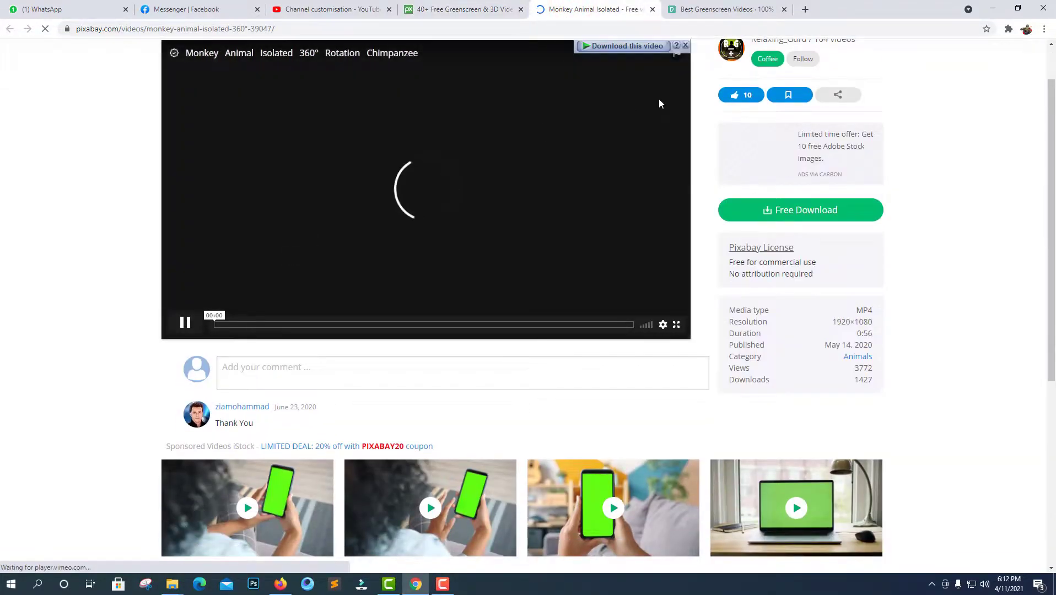
{"action": "scroll", "coordinate": [463, 193], "scroll_direction": "up", "scroll_amount": 1}
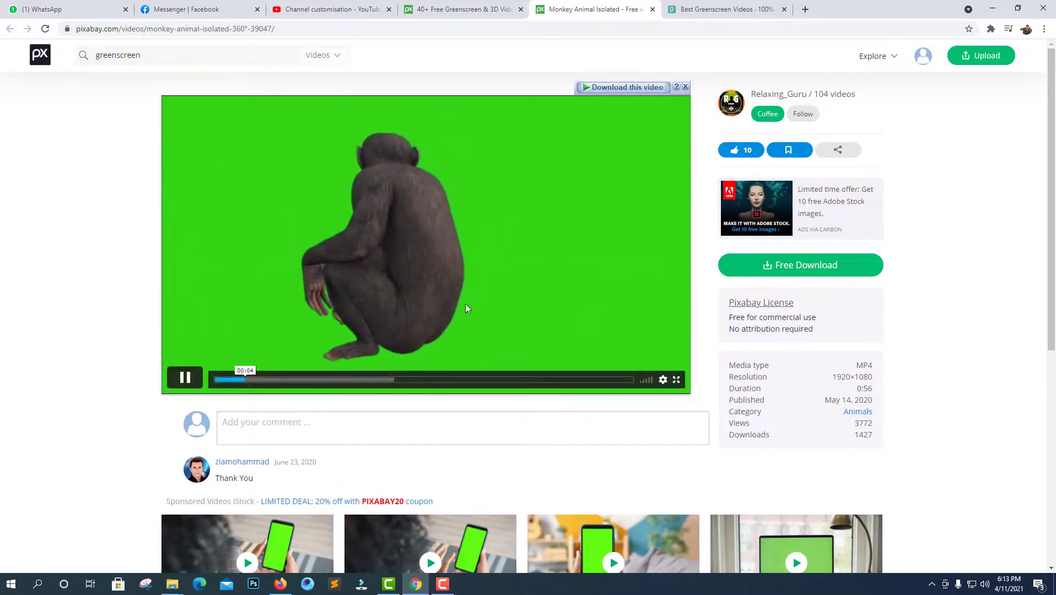
Download the monkey green screen video as Monkey - 39047.mp4 to the mems folder and open that folder.
{"action": "left_click", "coordinate": [787, 267]}
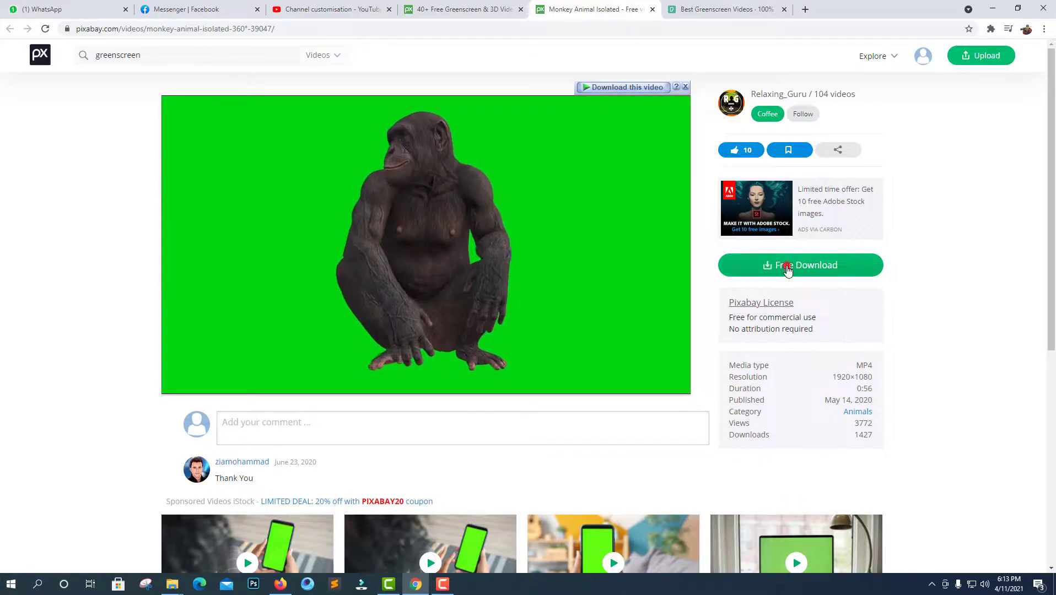
{"action": "left_click", "coordinate": [760, 343]}
{"action": "left_click", "coordinate": [768, 366]}
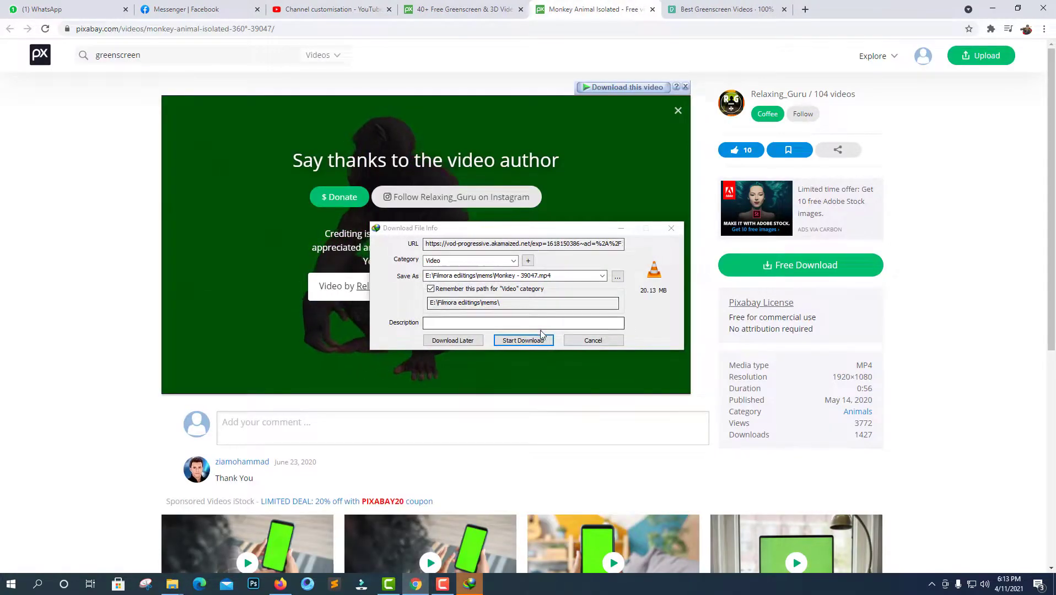
{"action": "left_click", "coordinate": [540, 341]}
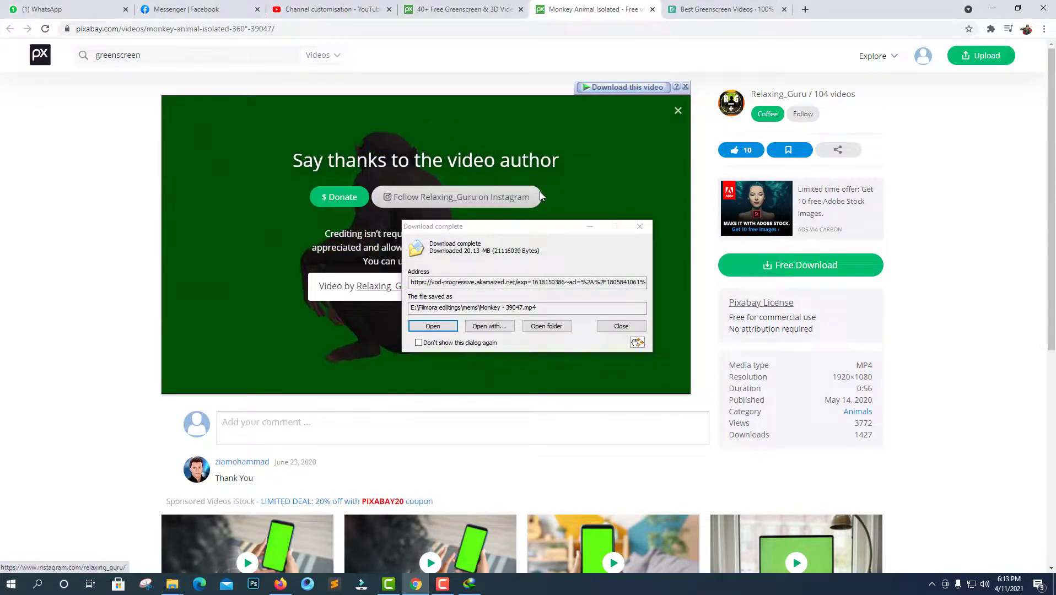
{"action": "left_click", "coordinate": [545, 326]}
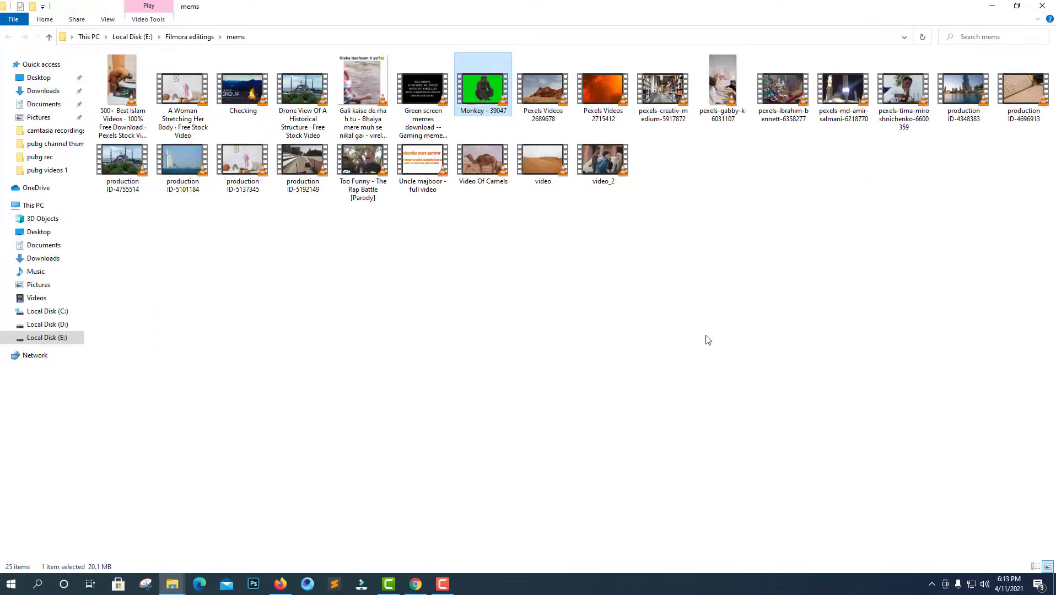
{"action": "right_click", "coordinate": [705, 336]}
{"action": "left_click", "coordinate": [727, 383]}
{"action": "left_click", "coordinate": [435, 371]}
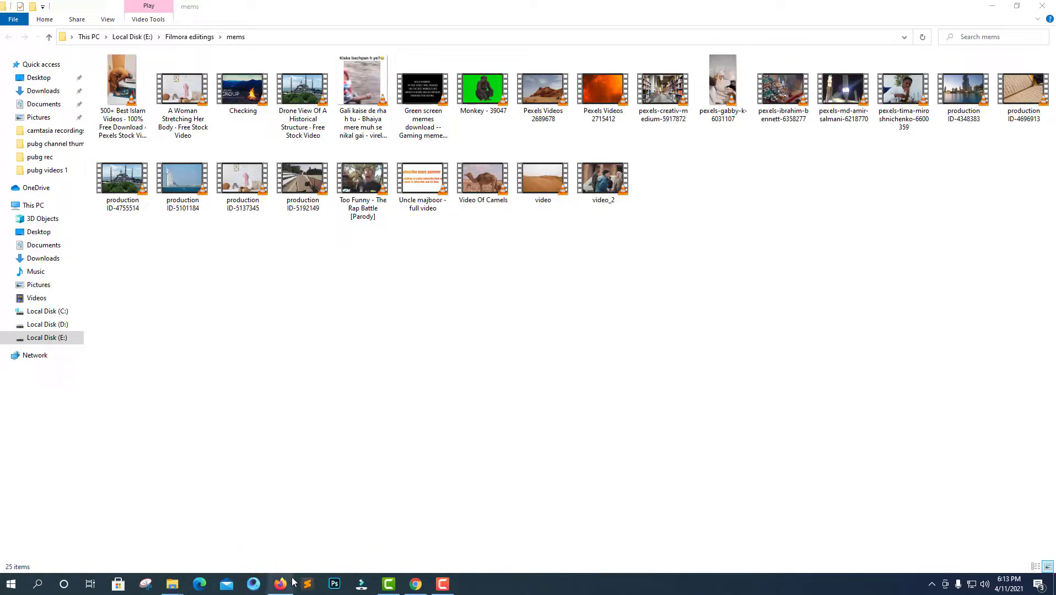
{"action": "right_click", "coordinate": [440, 348]}
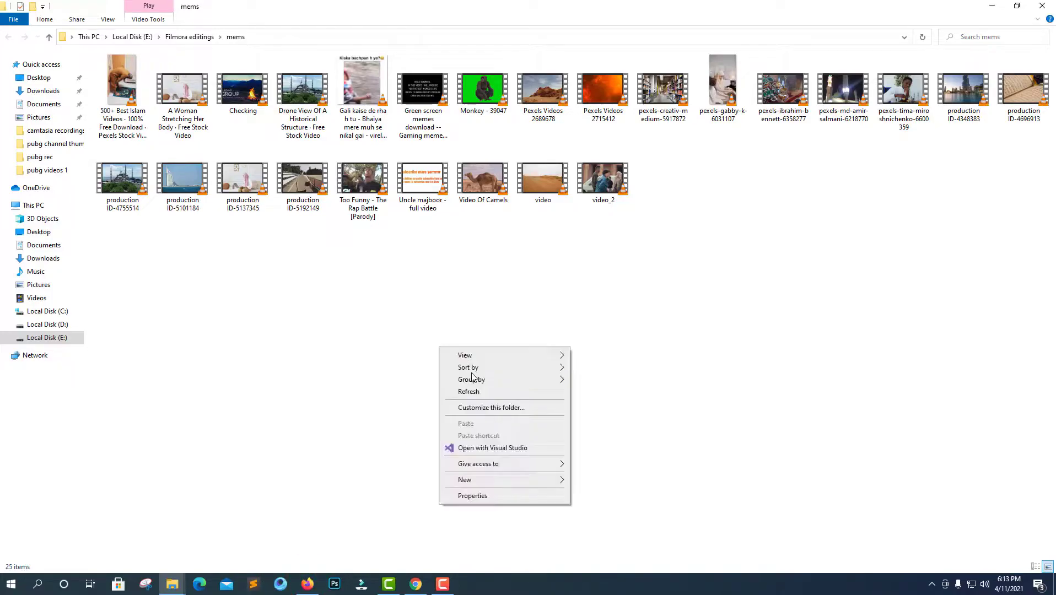
{"action": "left_click", "coordinate": [473, 379]}
{"action": "left_click", "coordinate": [477, 391]}
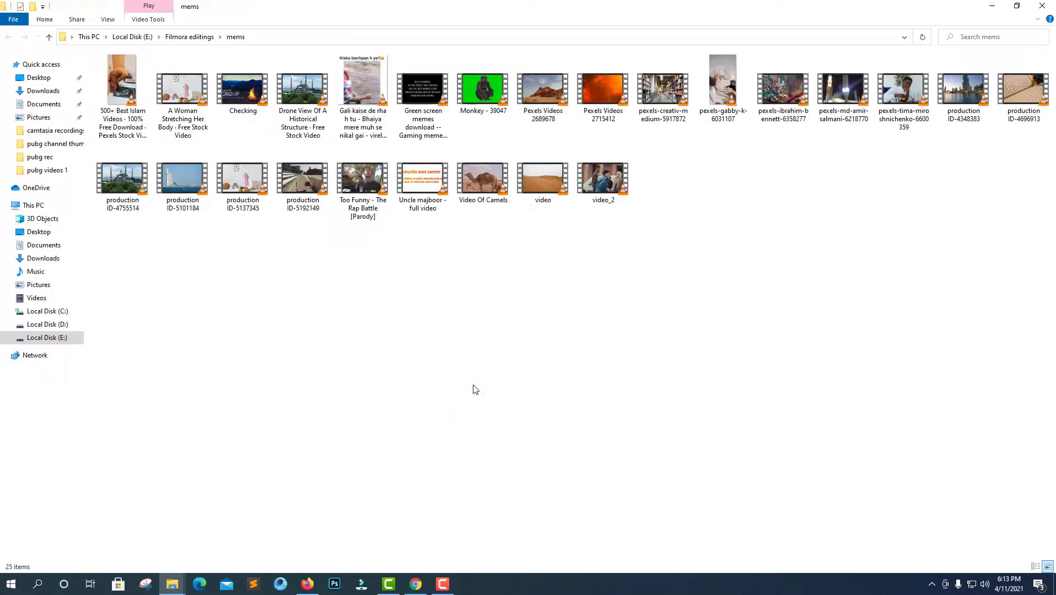
{"action": "right_click", "coordinate": [426, 334]}
{"action": "left_click", "coordinate": [448, 378]}
{"action": "right_click", "coordinate": [429, 354]}
{"action": "left_click", "coordinate": [455, 391]}
{"action": "right_click", "coordinate": [438, 353]}
{"action": "left_click", "coordinate": [468, 394]}
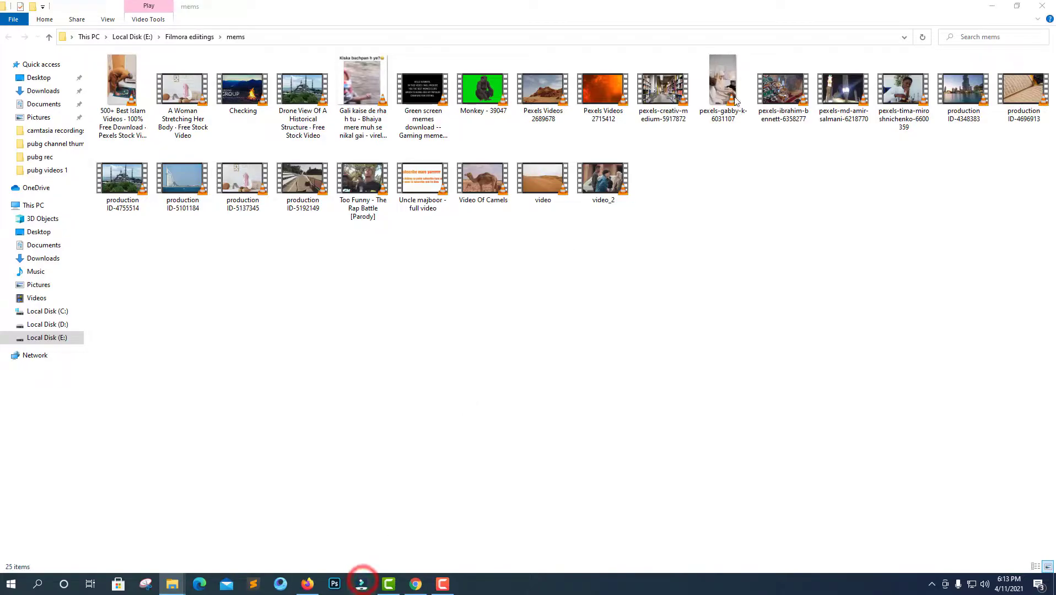
Minimize the open windows and create a new 16:9 widescreen project in Wondershare Filmora.
{"action": "left_click", "coordinate": [991, 6]}
{"action": "left_click", "coordinate": [988, 5]}
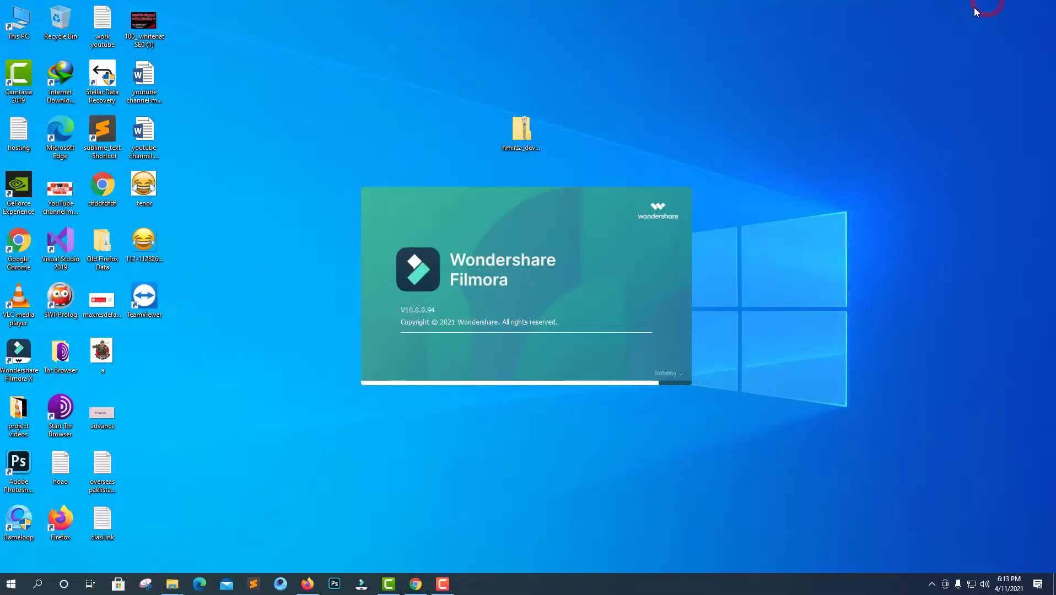
{"action": "right_click", "coordinate": [899, 211]}
{"action": "left_click", "coordinate": [905, 243]}
{"action": "right_click", "coordinate": [900, 198]}
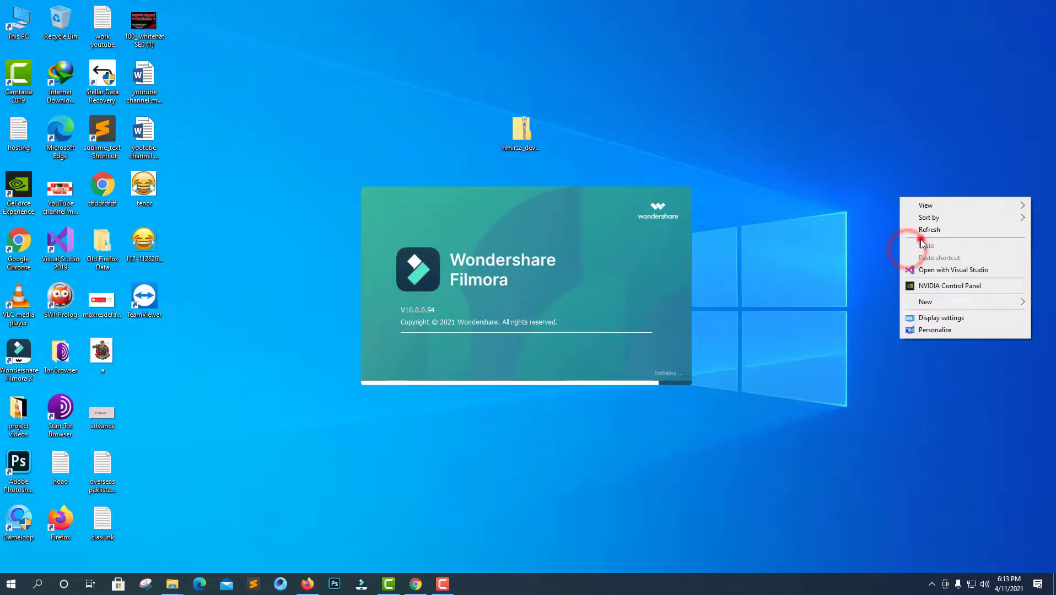
{"action": "left_click", "coordinate": [928, 231]}
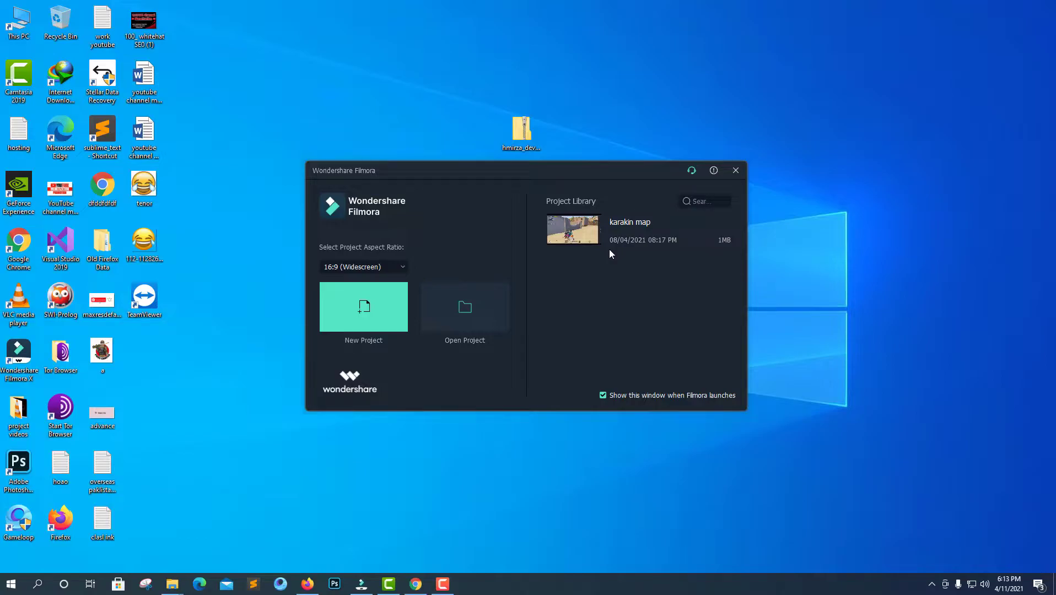
{"action": "left_click", "coordinate": [377, 322]}
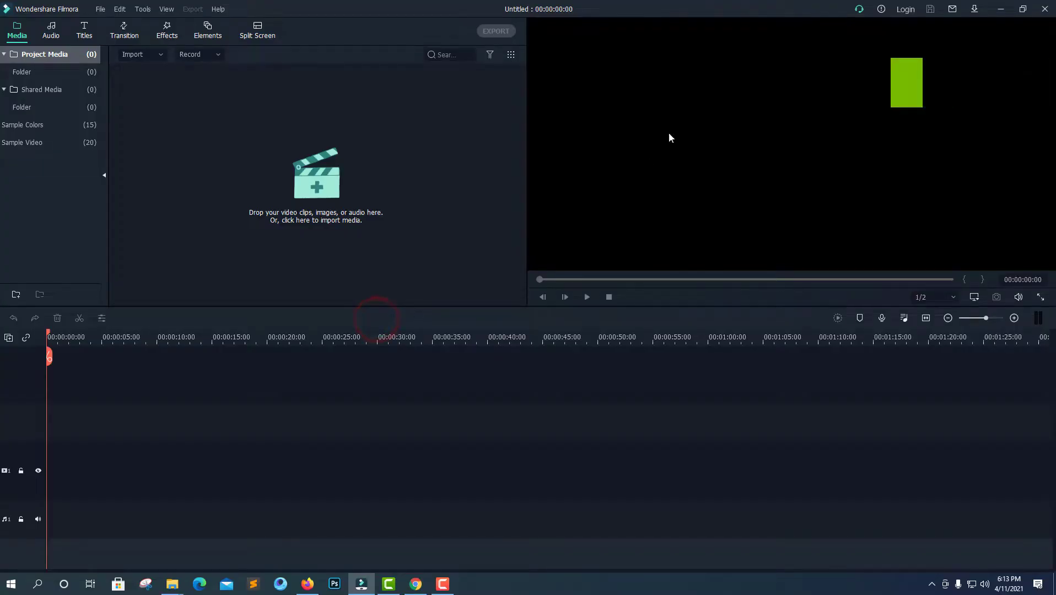
Bring the Monkey - 39047 clip from the mems folder into Filmora, placing it at the start of video track 1.
{"action": "left_click", "coordinate": [523, 530]}
{"action": "left_click", "coordinate": [487, 102]}
{"action": "left_click_drag", "start_coordinate": [465, 161], "coordinate": [387, 473]}
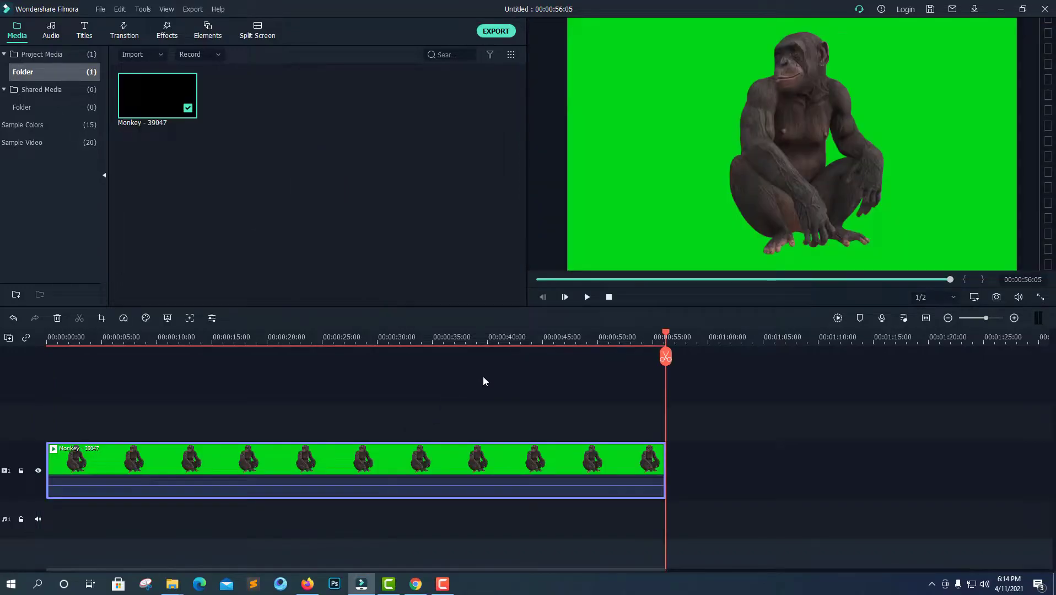
Return the playhead to the start and apply the Green Screen chroma key to the monkey clip with default settings.
{"action": "left_click_drag", "start_coordinate": [673, 331], "coordinate": [47, 381]}
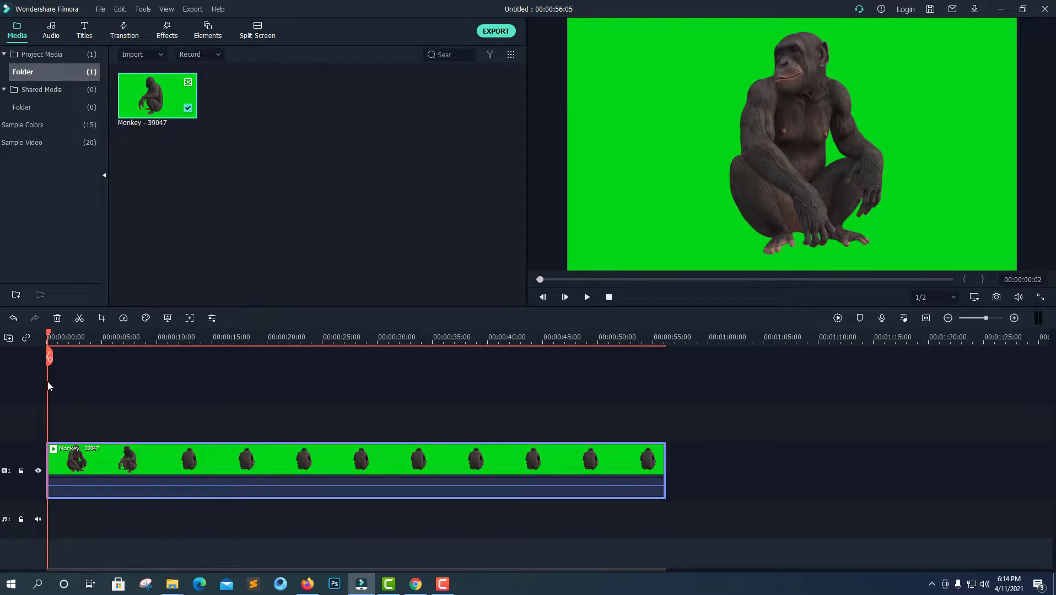
{"action": "right_click", "coordinate": [155, 452]}
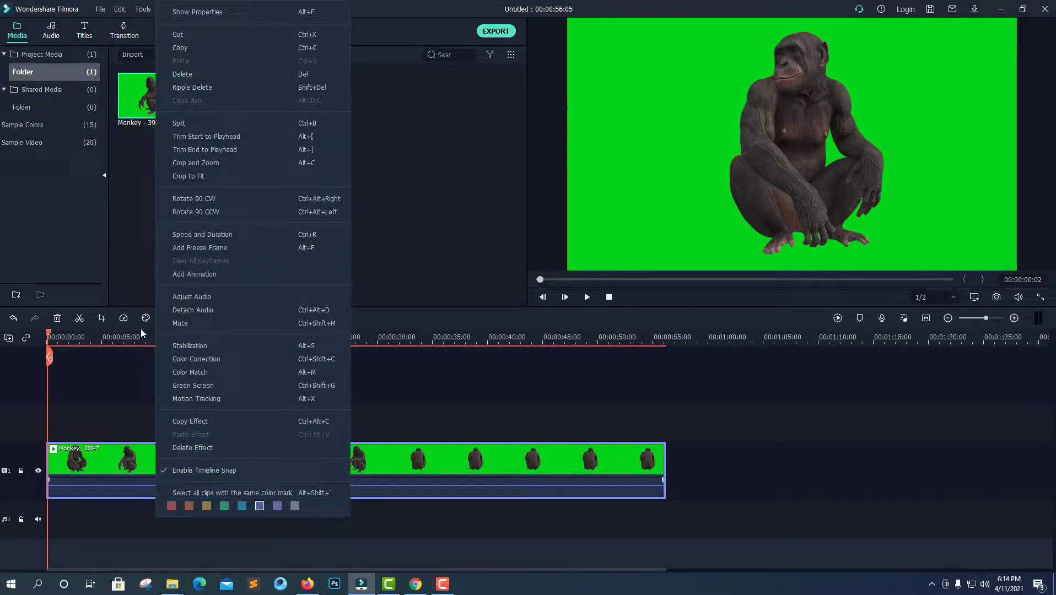
{"action": "left_click", "coordinate": [198, 387]}
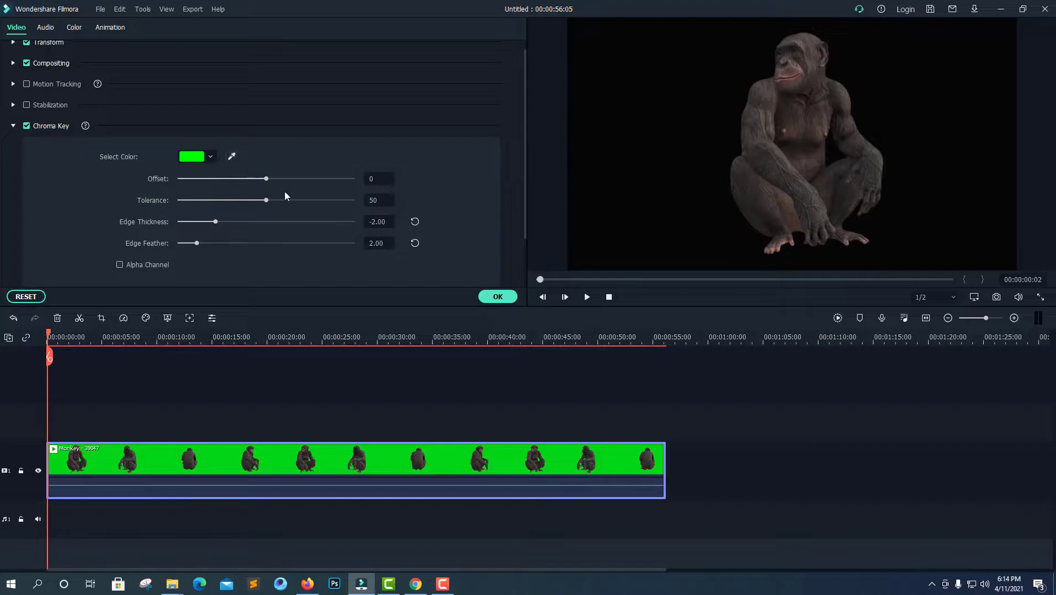
{"action": "left_click", "coordinate": [489, 297]}
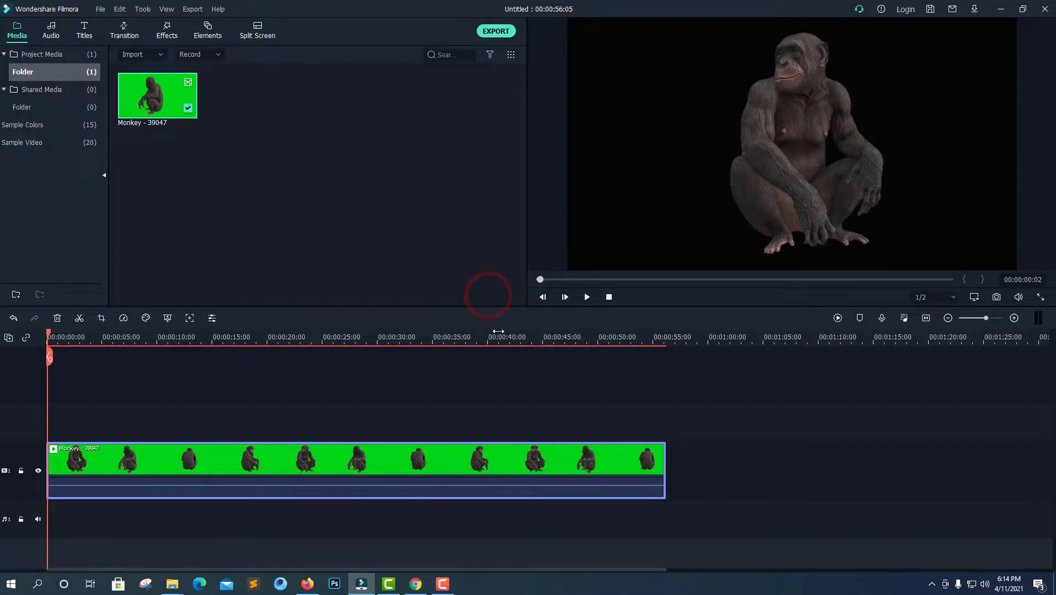
Play back the keyed monkey clip to check the background removal, and move the playhead back to around 5 seconds.
{"action": "key", "text": "space"}
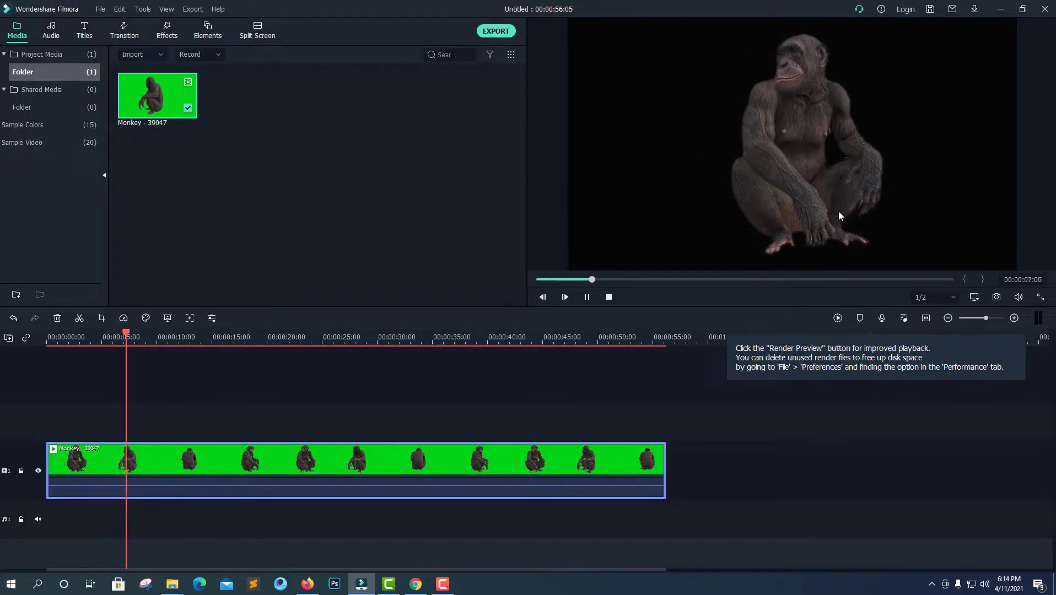
{"action": "left_click", "coordinate": [127, 329]}
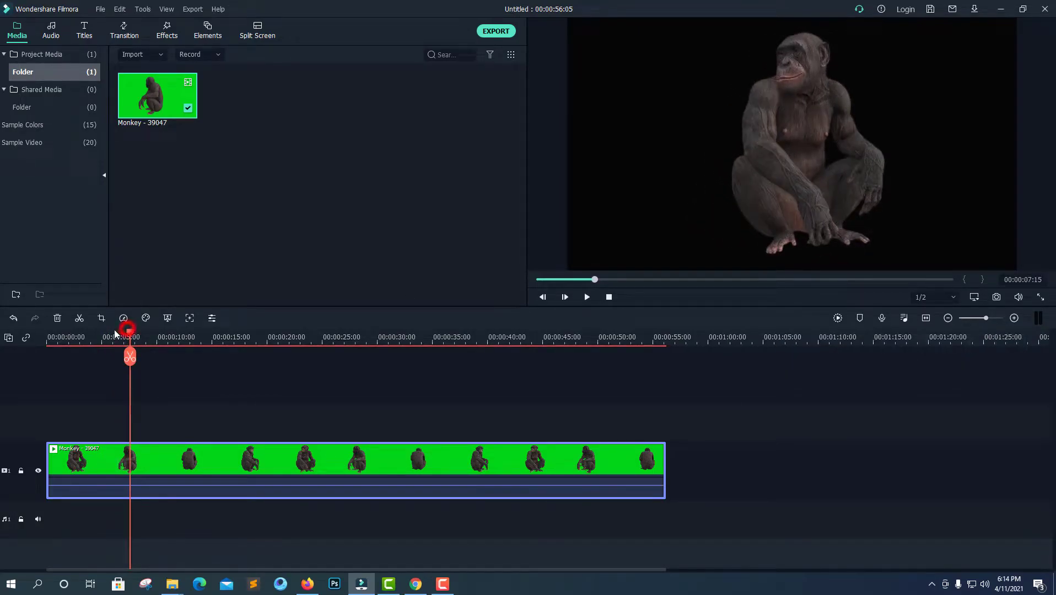
{"action": "left_click_drag", "start_coordinate": [133, 338], "coordinate": [106, 336]}
Switch to Chrome, go back to Pixabay's main videos page and open the snowy Mountains Trees Woods video.
{"action": "left_click", "coordinate": [414, 584]}
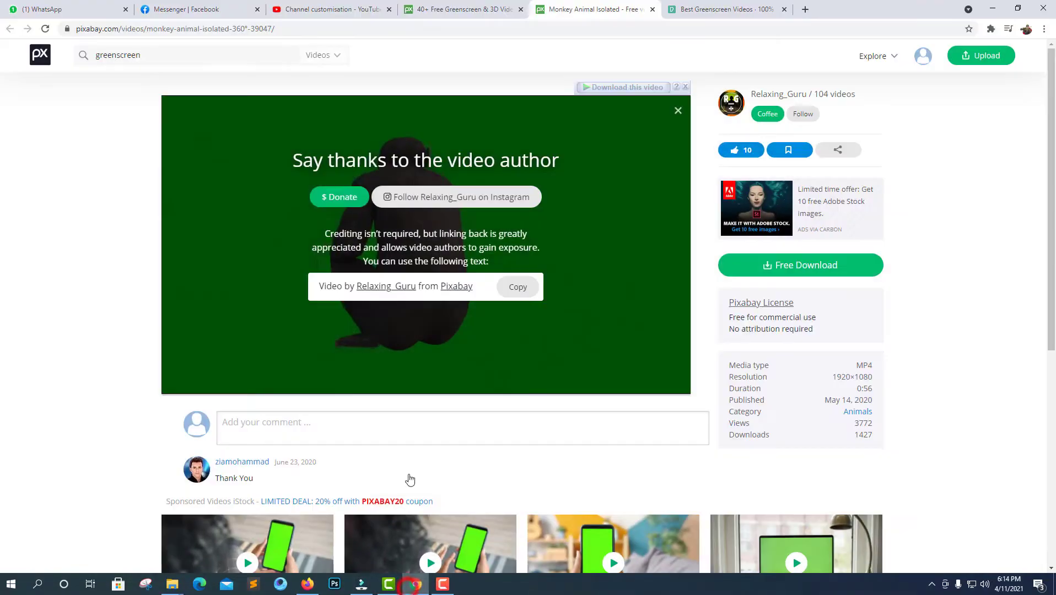
{"action": "left_click", "coordinate": [495, 9]}
{"action": "scroll", "coordinate": [316, 247], "scroll_direction": "up", "scroll_amount": 13}
{"action": "scroll", "coordinate": [316, 248], "scroll_direction": "up", "scroll_amount": 12}
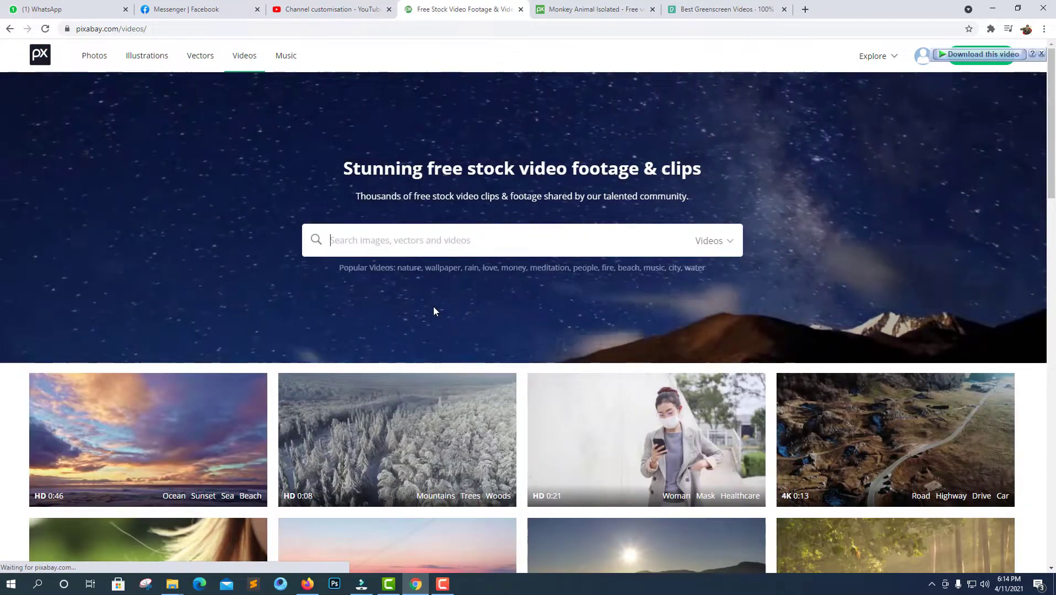
{"action": "scroll", "coordinate": [435, 308], "scroll_direction": "down", "scroll_amount": 3}
{"action": "left_click", "coordinate": [383, 287]}
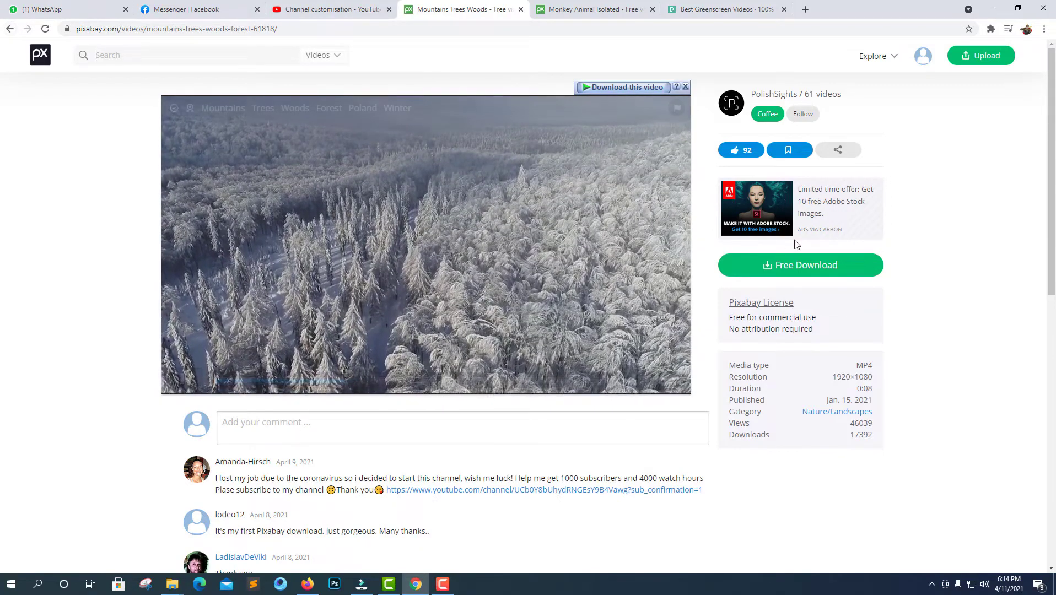
Download the snowy forest video as Mountains - 61818.mp4 to the mems folder.
{"action": "left_click", "coordinate": [792, 275]}
{"action": "left_click", "coordinate": [783, 365]}
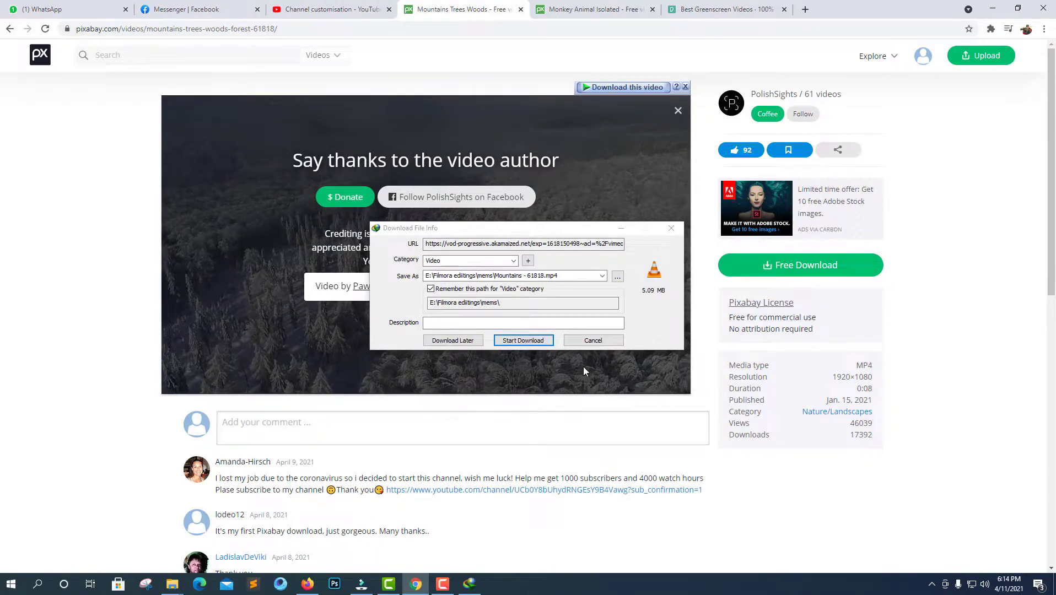
{"action": "left_click", "coordinate": [521, 340]}
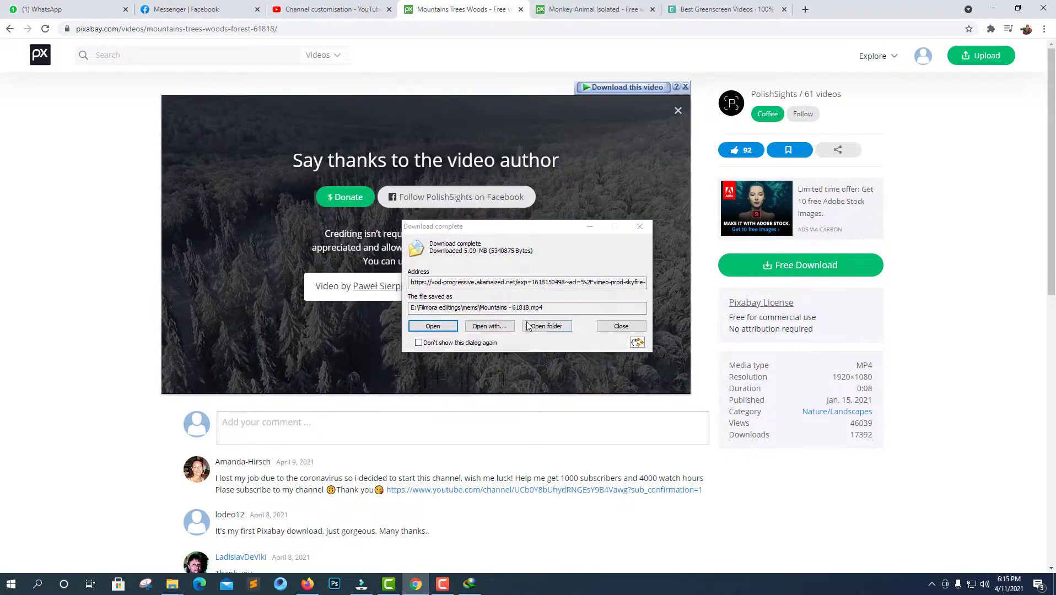
Open the download folder and insert the Mountains - 61818 clip into Filmora's video track 1 at about 5 seconds, within the monkey clip.
{"action": "left_click", "coordinate": [547, 327]}
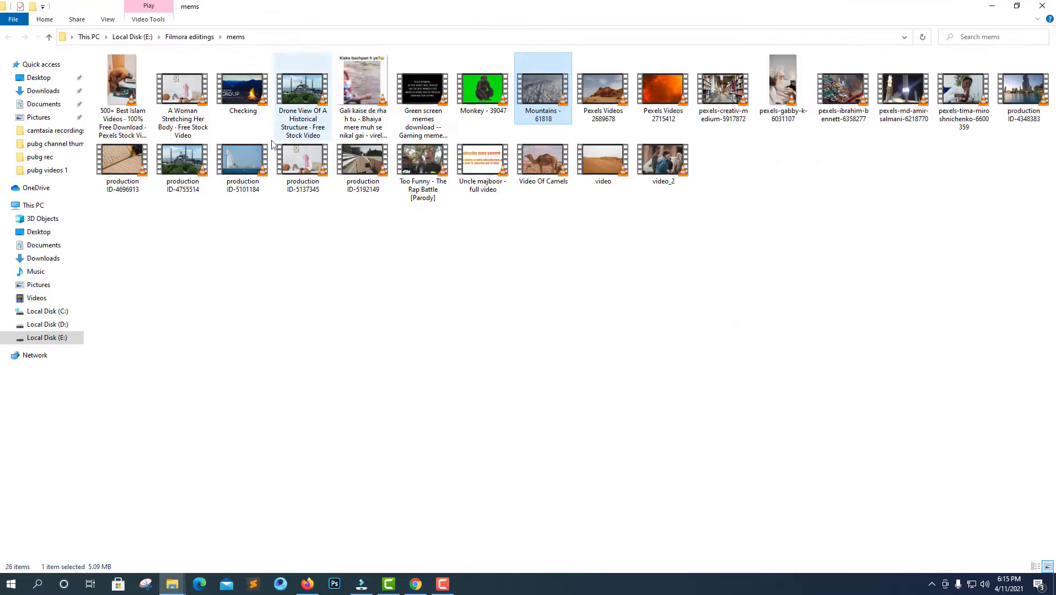
{"action": "left_click_drag", "start_coordinate": [543, 91], "coordinate": [153, 542]}
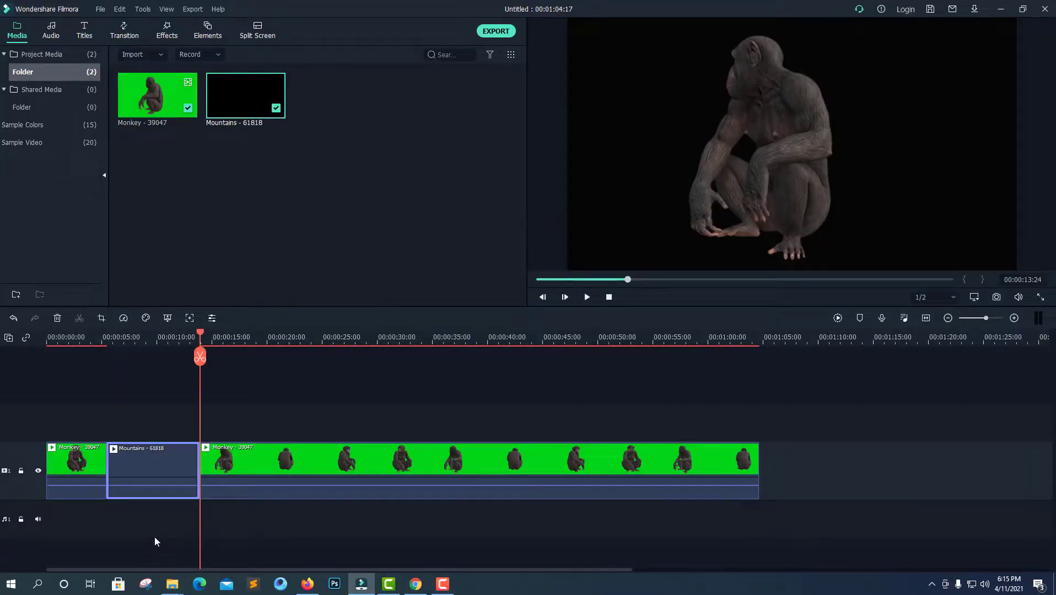
Move the Mountains clip out from between the monkey clips to the free area after them on track 1, and close the gap it leaves.
{"action": "left_click_drag", "start_coordinate": [177, 471], "coordinate": [173, 424]}
{"action": "left_click_drag", "start_coordinate": [269, 479], "coordinate": [180, 489]}
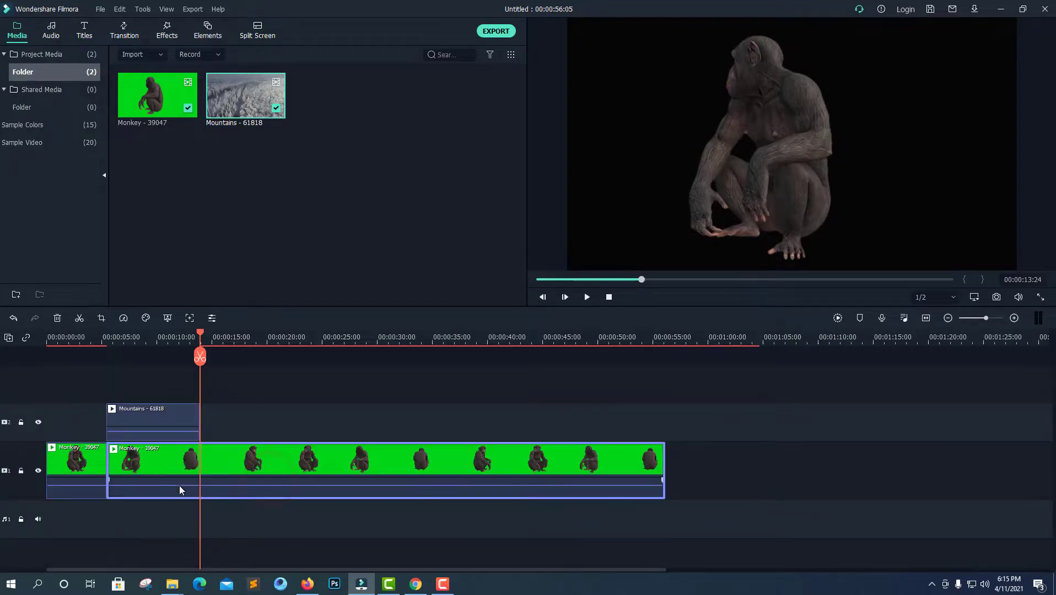
{"action": "left_click", "coordinate": [18, 471]}
{"action": "left_click_drag", "start_coordinate": [164, 415], "coordinate": [759, 484]}
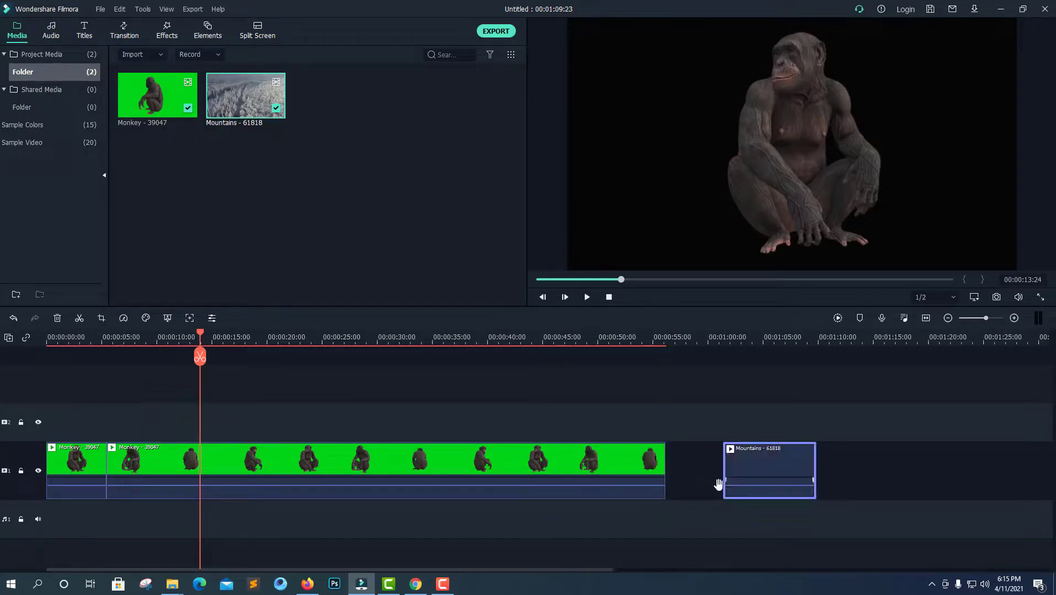
Move both Monkey - 39047 clips up to video track 2 and place the Mountains - 61818 clip at the start of video track 1 beneath them.
{"action": "left_click_drag", "start_coordinate": [432, 462], "coordinate": [429, 437]}
{"action": "left_click_drag", "start_coordinate": [88, 476], "coordinate": [85, 433]}
{"action": "left_click", "coordinate": [116, 442]}
{"action": "left_click_drag", "start_coordinate": [750, 462], "coordinate": [135, 464]}
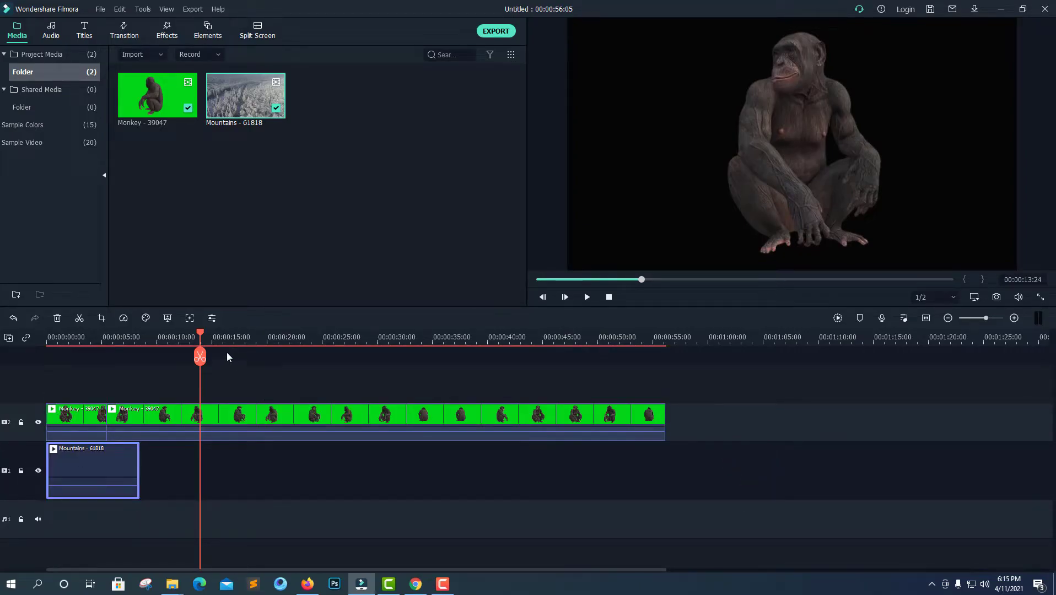
Play the composite from the start, and reposition the first monkey clip slightly lower and further left in the frame.
{"action": "key", "text": "Home"}
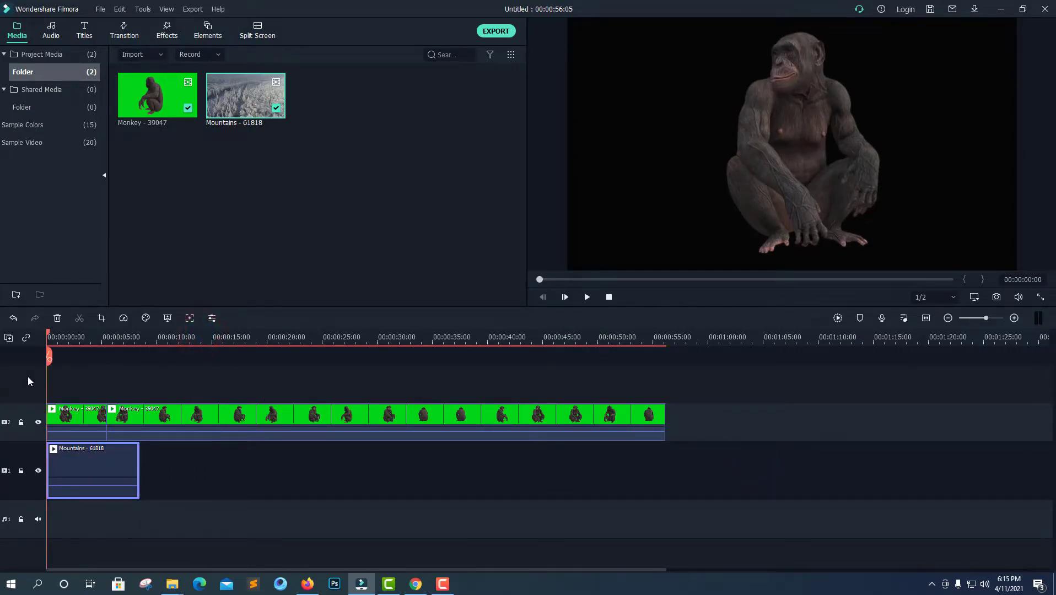
{"action": "key", "text": "space"}
{"action": "left_click_drag", "start_coordinate": [766, 171], "coordinate": [744, 186]}
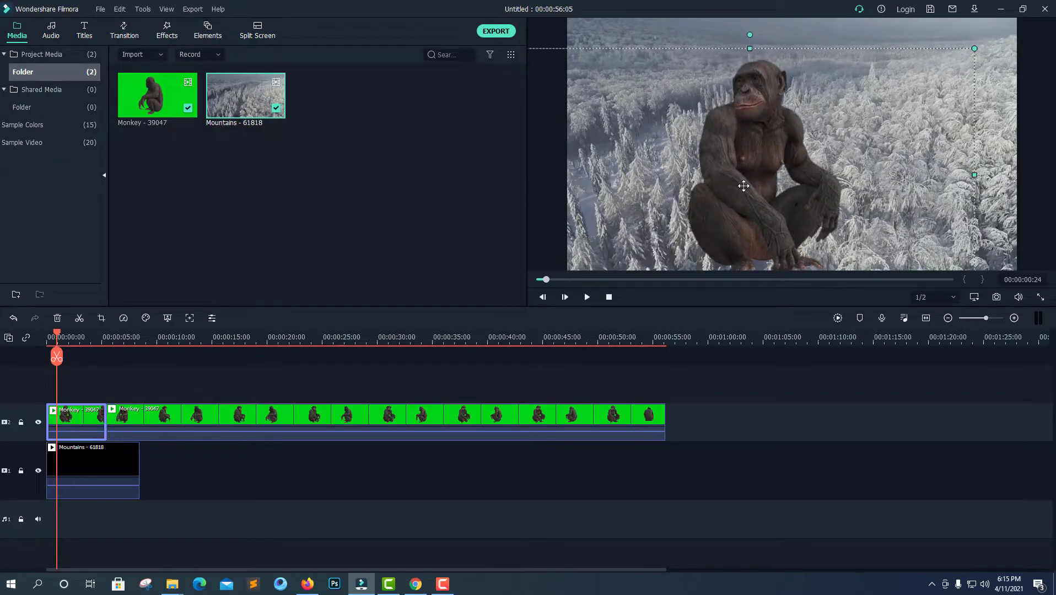
{"action": "left_click", "coordinate": [840, 514]}
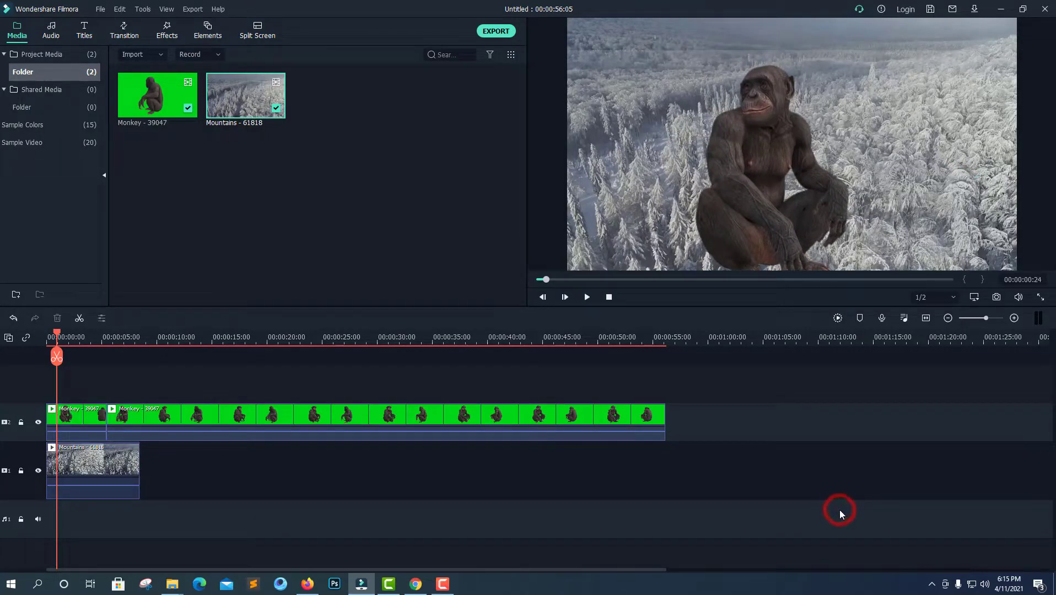
{"action": "key", "text": "space"}
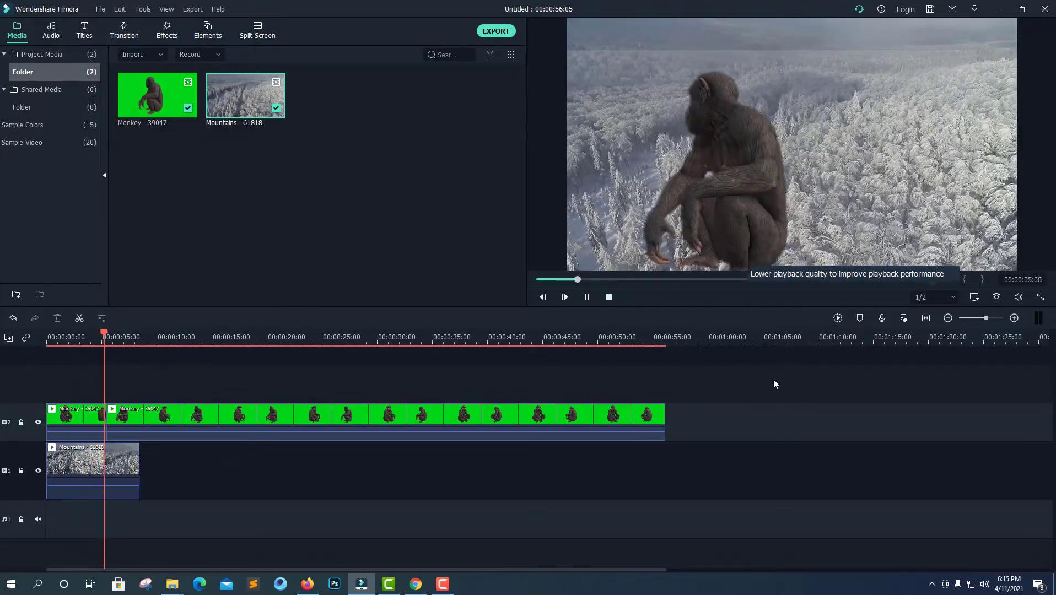
Duplicate the Mountains - 61818 clip on video track 1 and join the copy directly to the end of the first one.
{"action": "left_click", "coordinate": [136, 473]}
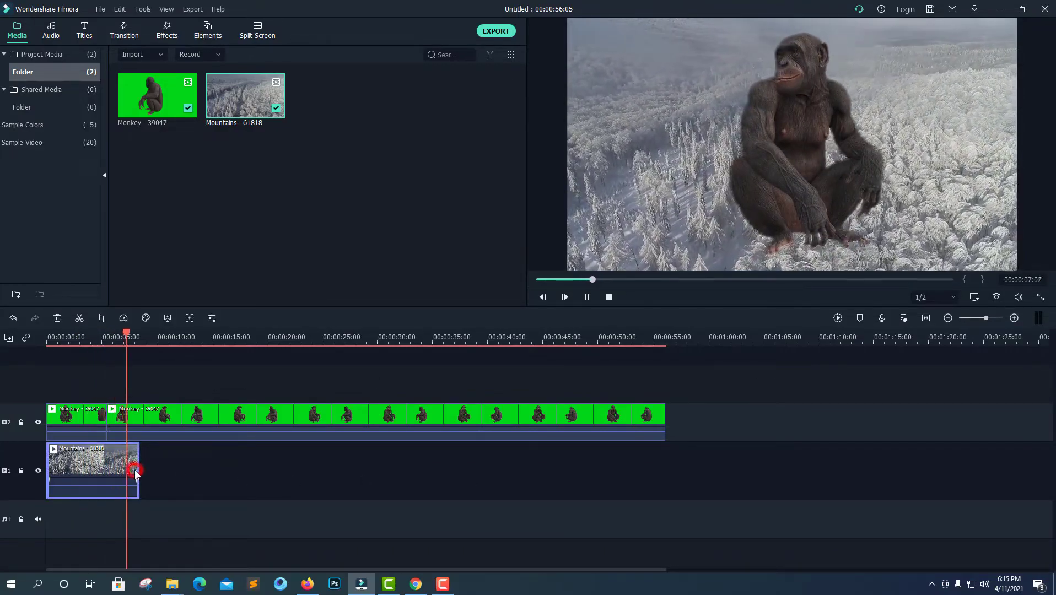
{"action": "key", "text": "ctrl+v"}
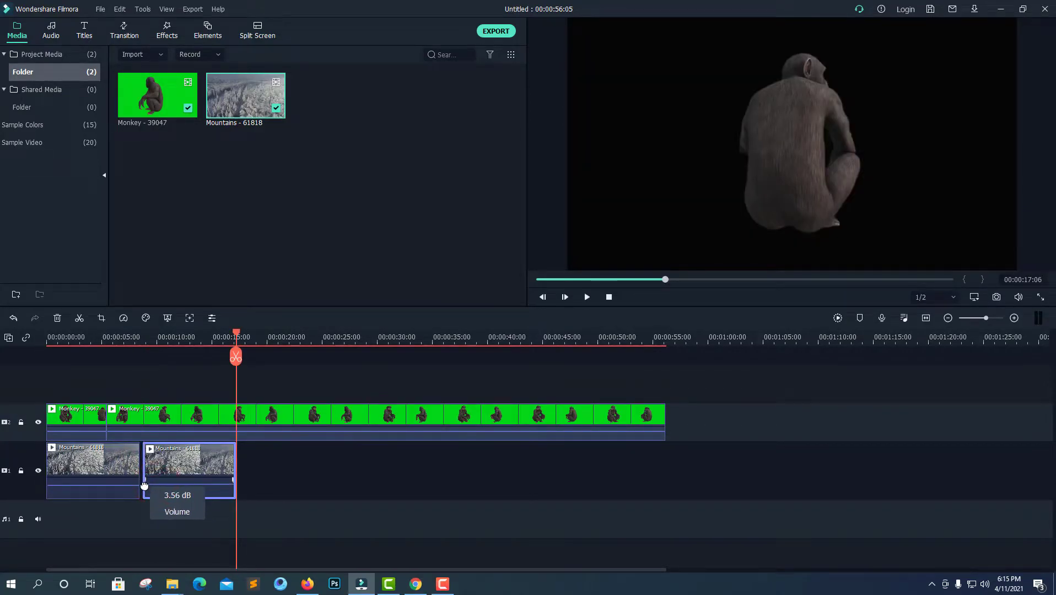
{"action": "left_click_drag", "start_coordinate": [162, 481], "coordinate": [158, 482]}
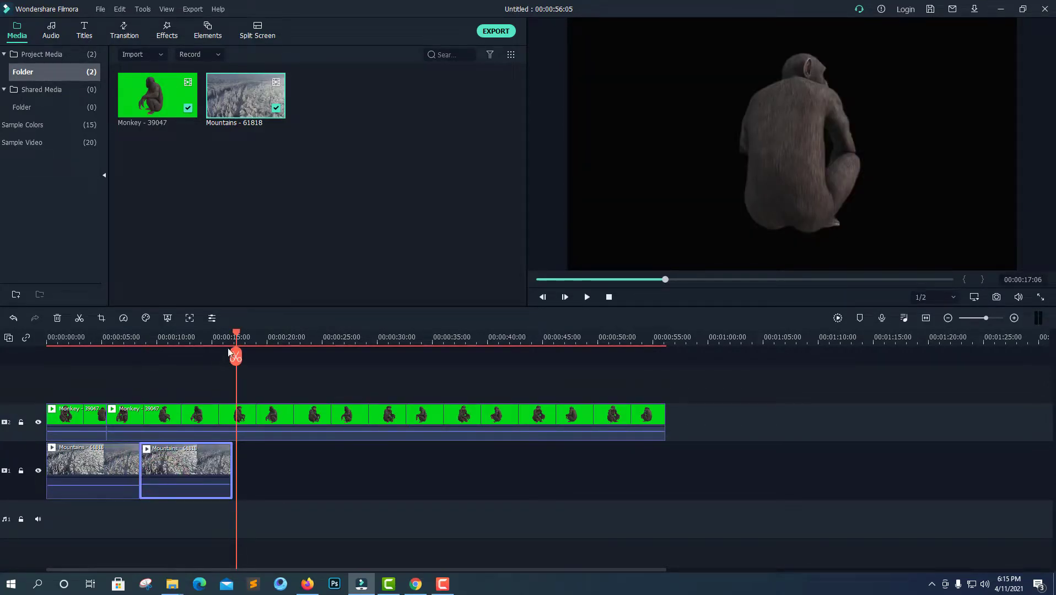
Play the composite from about 7 seconds, and reposition the second monkey clip slightly lower and further left in the frame.
{"action": "left_click_drag", "start_coordinate": [211, 343], "coordinate": [135, 353]}
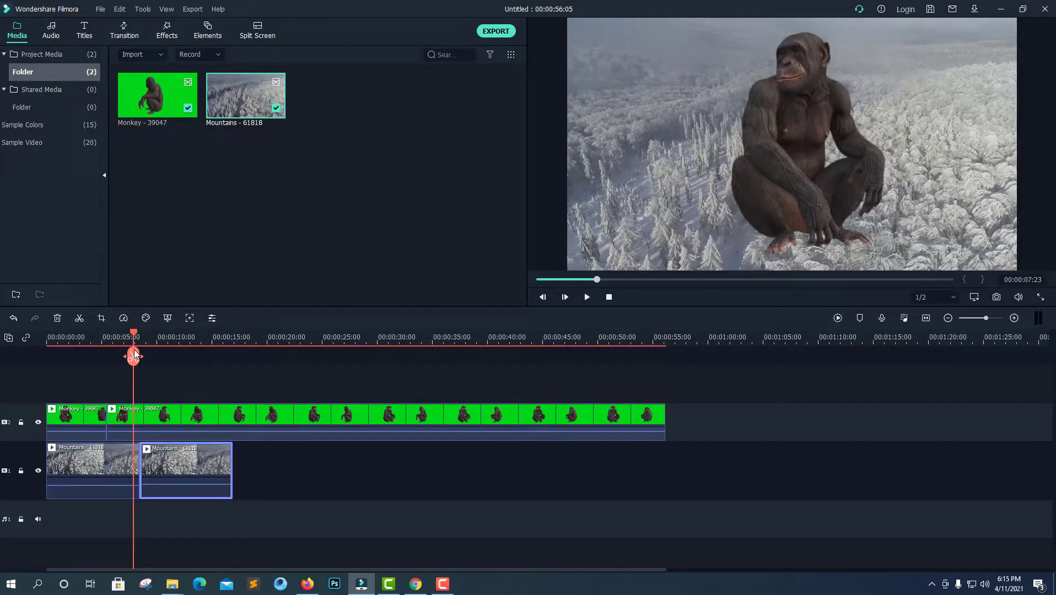
{"action": "key", "text": "space"}
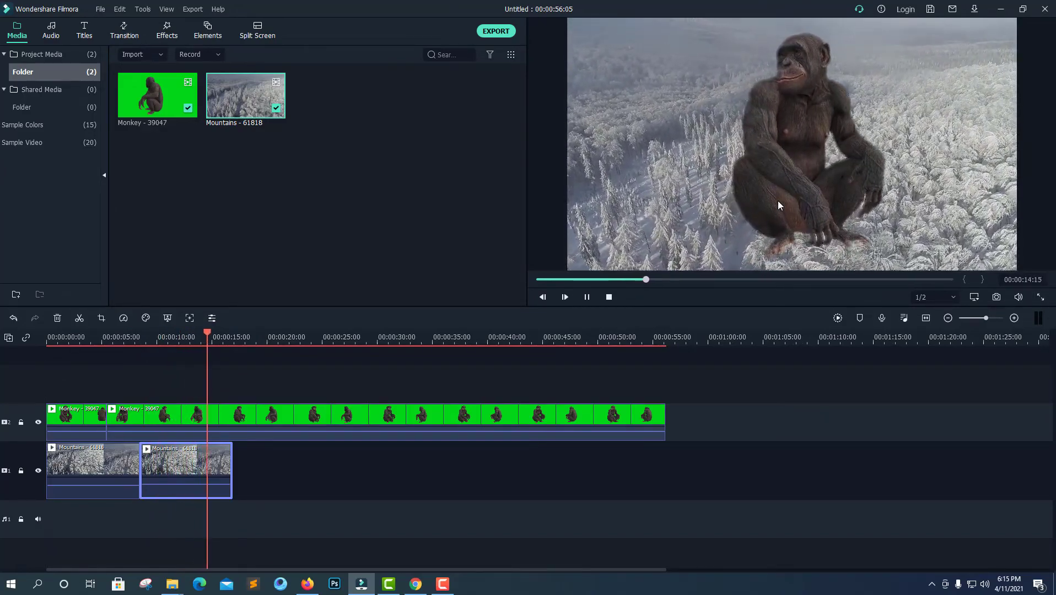
{"action": "left_click", "coordinate": [811, 158]}
{"action": "left_click_drag", "start_coordinate": [811, 158], "coordinate": [802, 179]}
{"action": "key", "text": "space"}
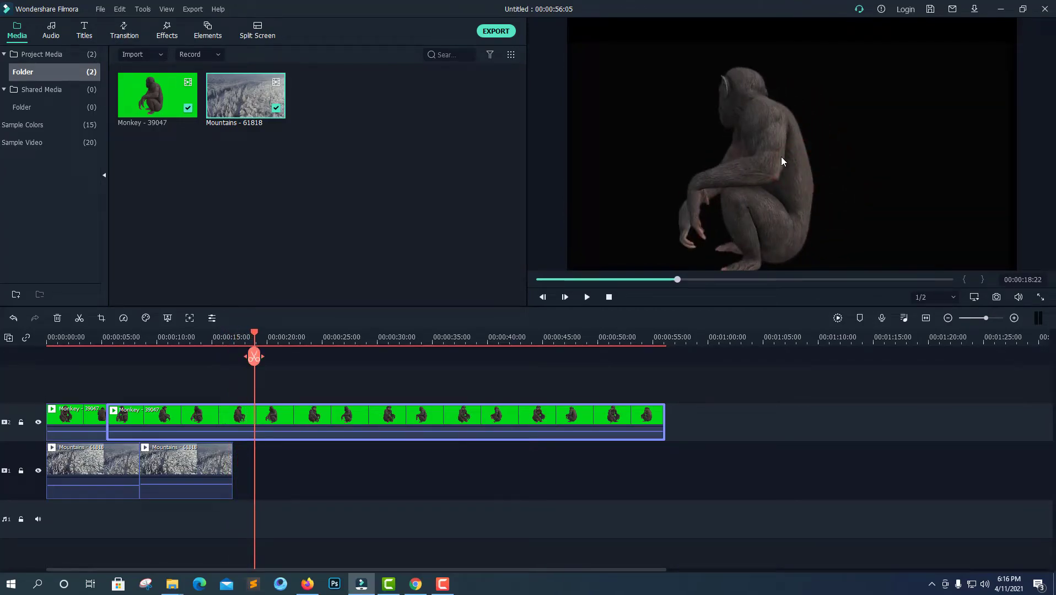
{"action": "left_click", "coordinate": [781, 163]}
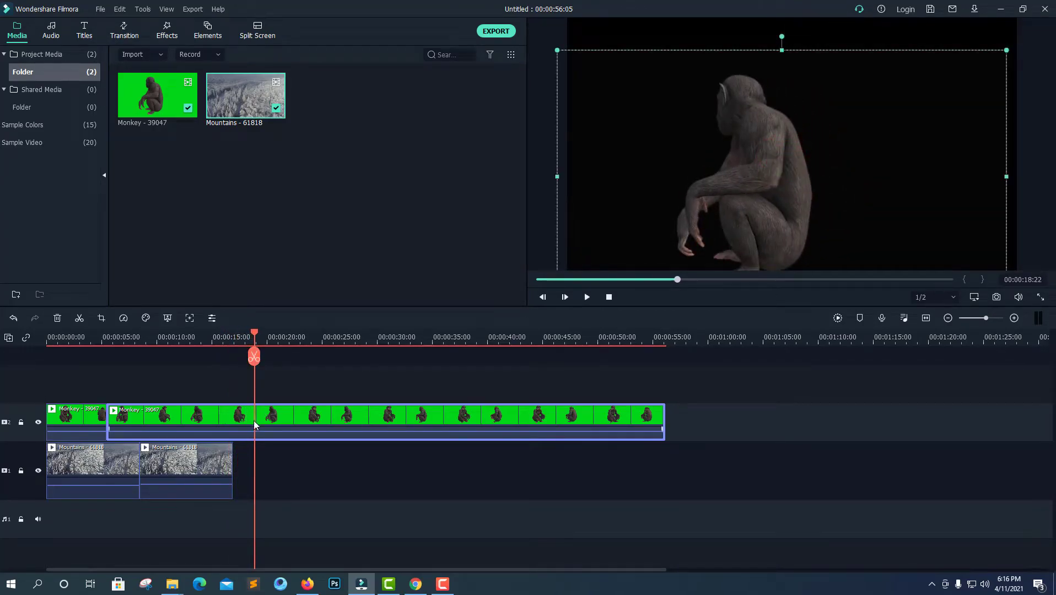
Split the second monkey clip at 00:00:17:00, where the mountain footage ends, and delete the part after it.
{"action": "left_click_drag", "start_coordinate": [255, 333], "coordinate": [234, 337]}
{"action": "left_click", "coordinate": [271, 416]}
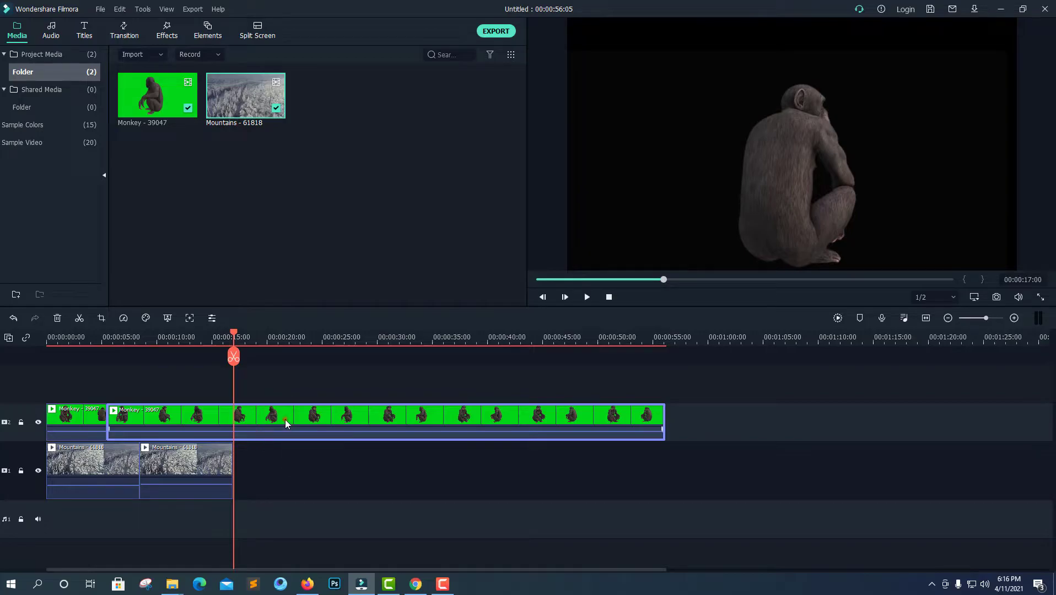
{"action": "key", "text": "ctrl+b"}
{"action": "left_click", "coordinate": [285, 419]}
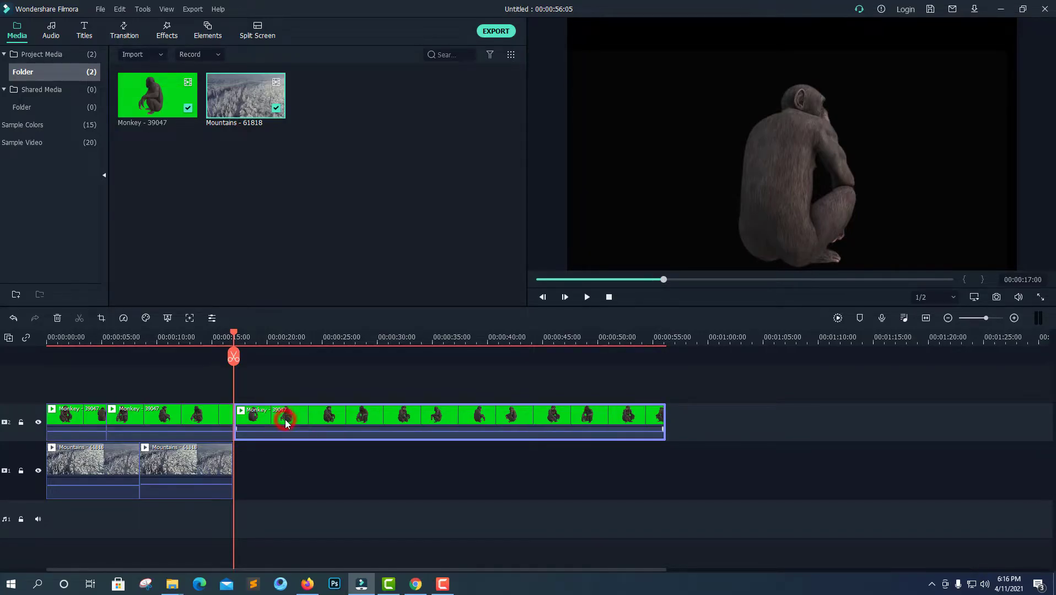
{"action": "key", "text": "Delete"}
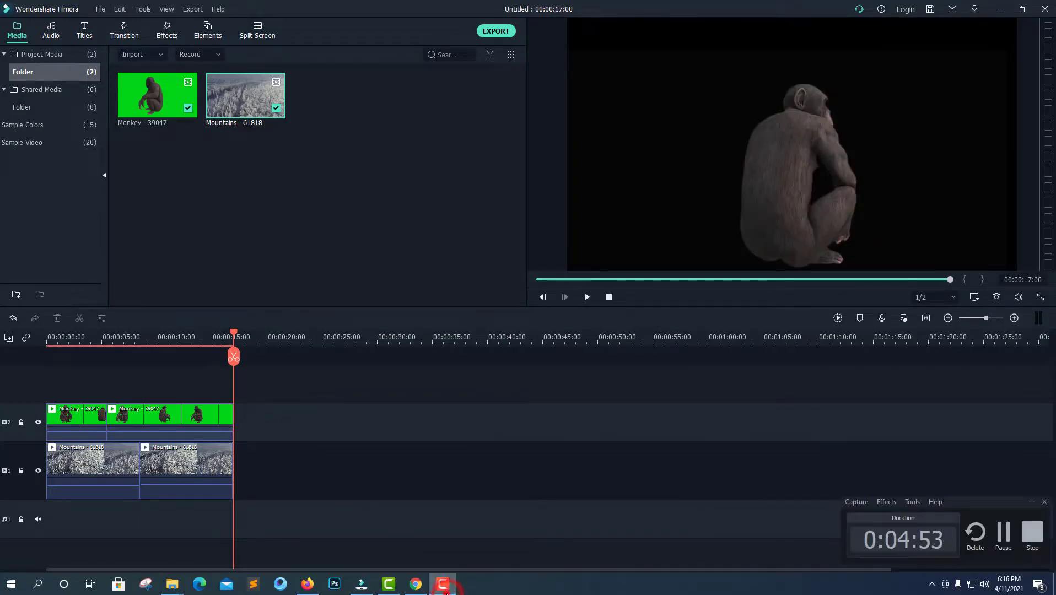
Nudge the second monkey clip slightly lower in the frame at about 11 seconds and play back the result.
{"action": "left_click_drag", "start_coordinate": [234, 331], "coordinate": [33, 354]}
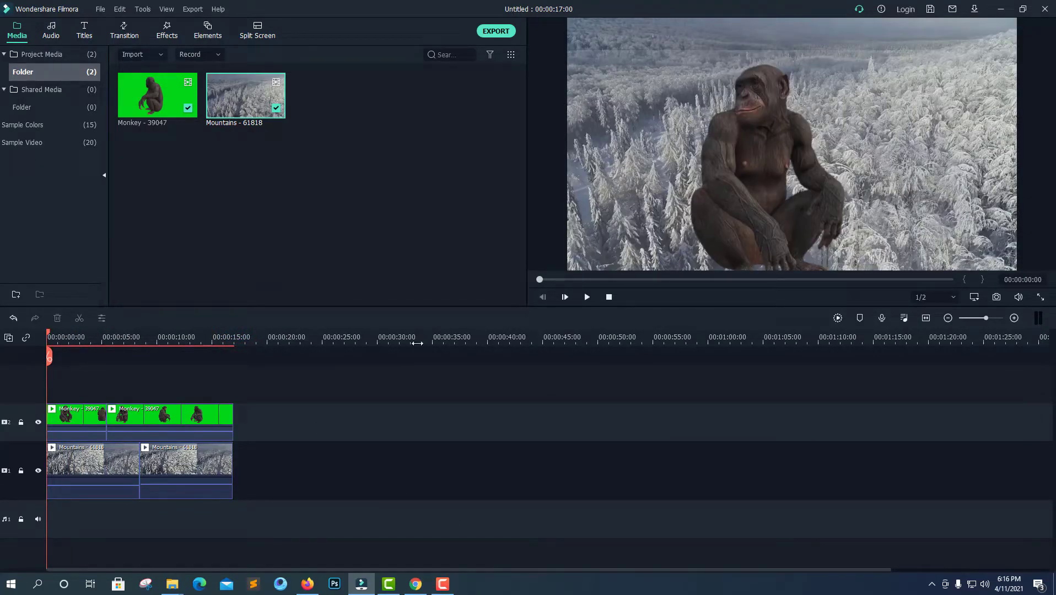
{"action": "left_click_drag", "start_coordinate": [47, 334], "coordinate": [168, 339]}
{"action": "left_click", "coordinate": [732, 209]}
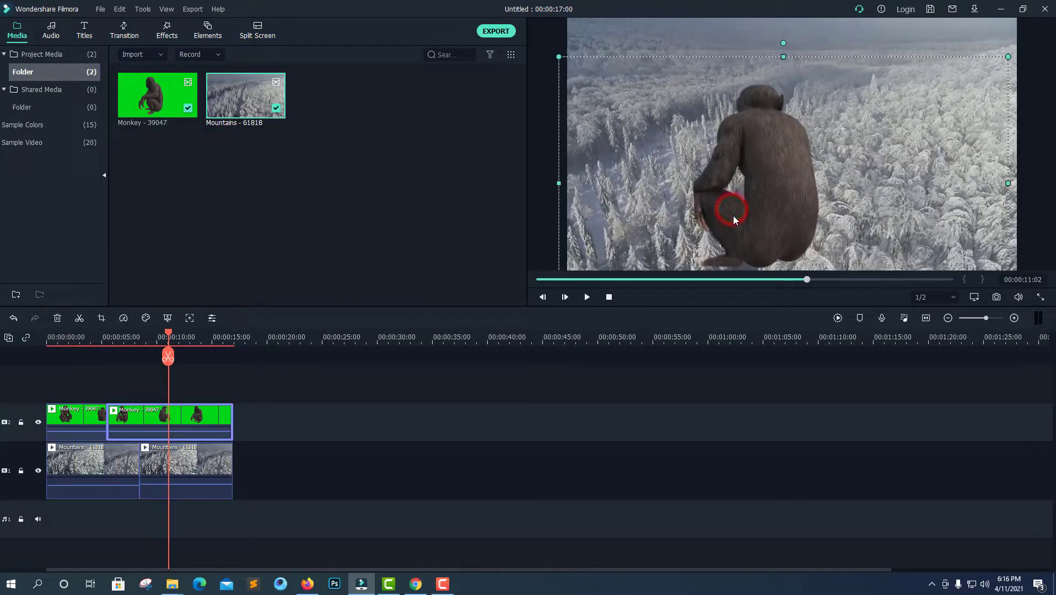
{"action": "left_click", "coordinate": [617, 459]}
{"action": "key", "text": "space"}
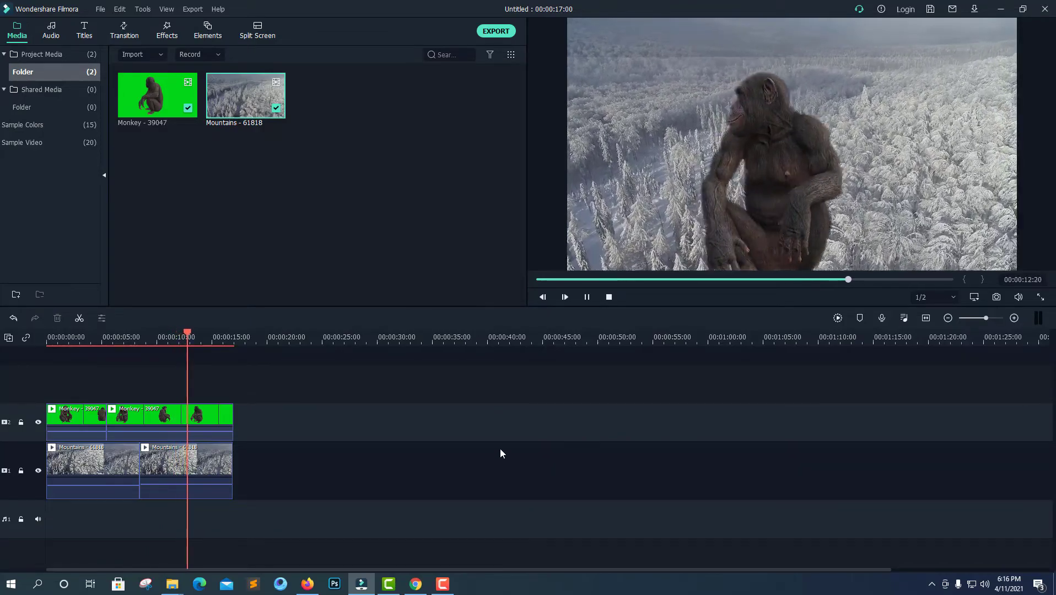
{"action": "key", "text": "space"}
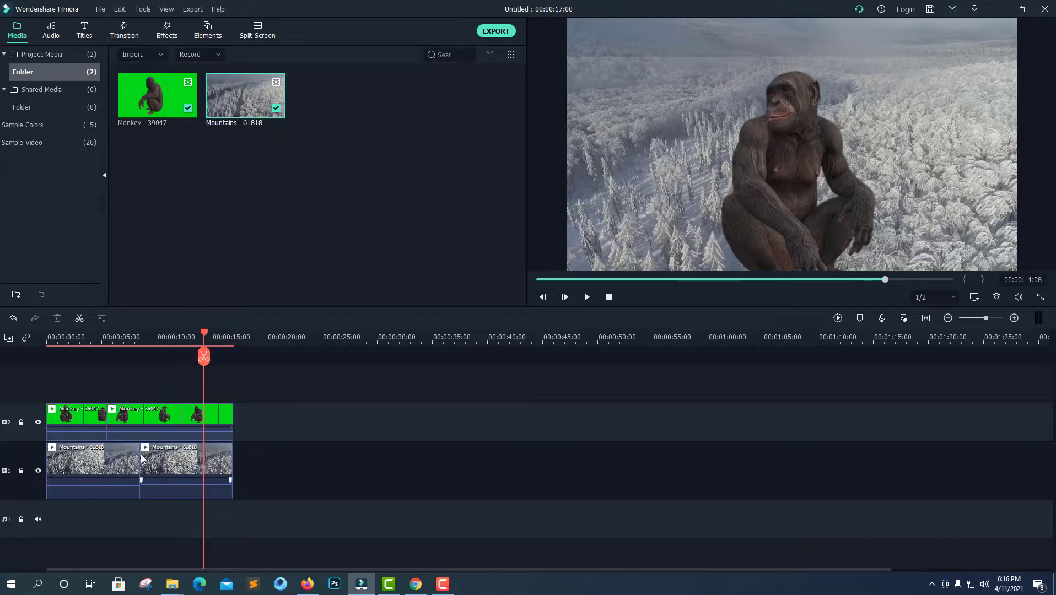
Set the second monkey clip's Chroma Key to offset -30, tolerance 100, edge thickness -3.63 and edge feather 8.79.
{"action": "double_click", "coordinate": [149, 414]}
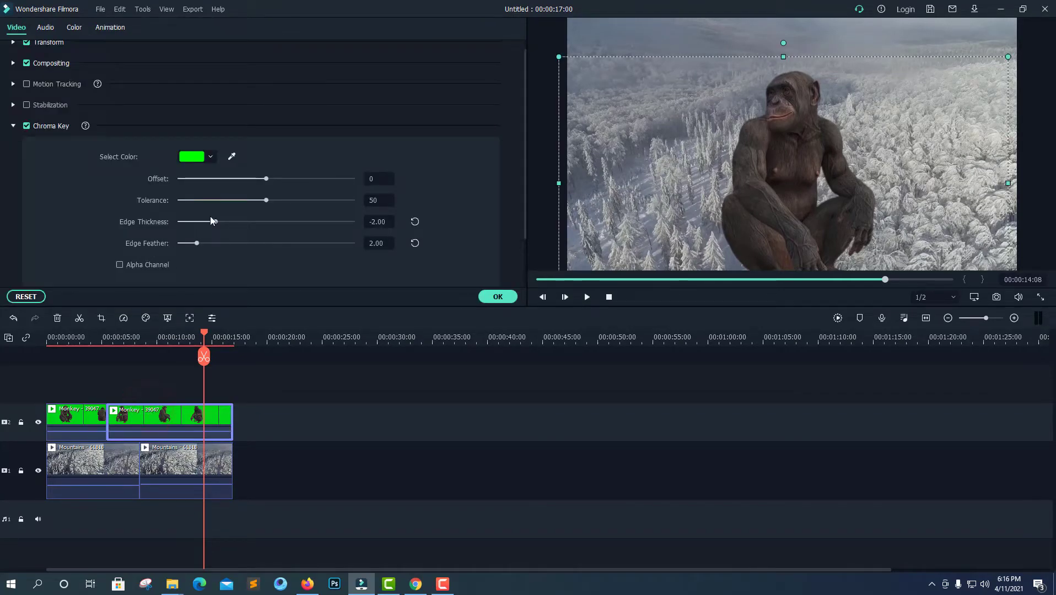
{"action": "left_click_drag", "start_coordinate": [267, 200], "coordinate": [318, 201]}
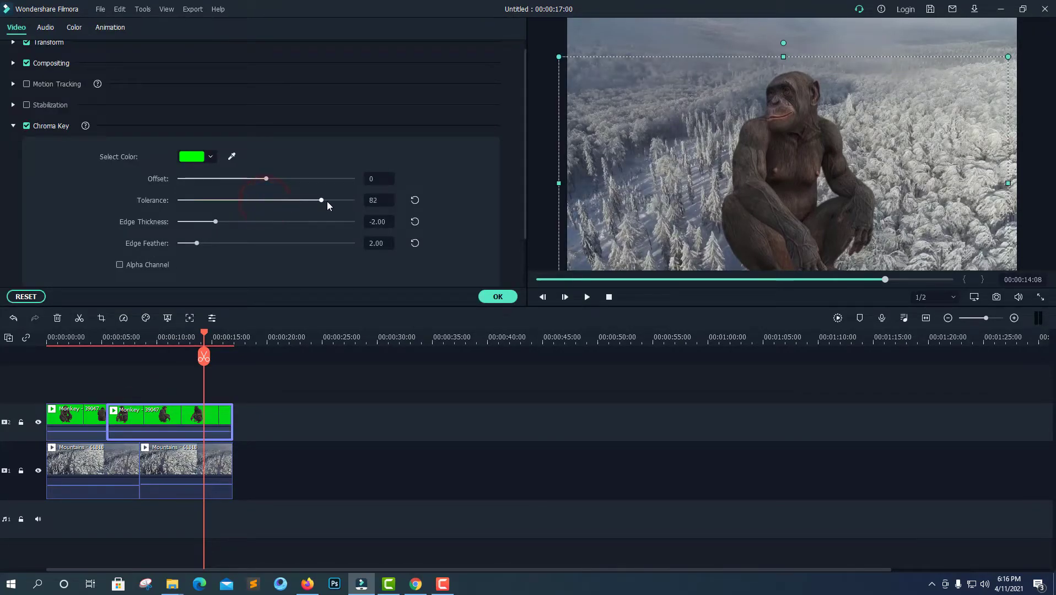
{"action": "left_click_drag", "start_coordinate": [266, 178], "coordinate": [240, 180]}
{"action": "left_click_drag", "start_coordinate": [217, 220], "coordinate": [256, 245]}
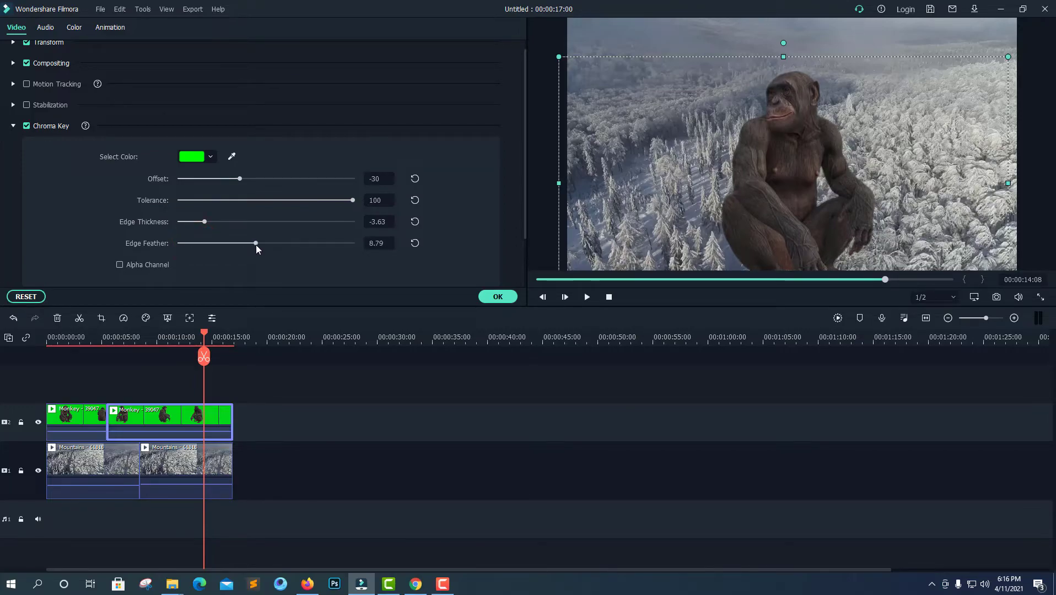
{"action": "left_click", "coordinate": [239, 291]}
Play back the composite to its end and again from the start to check the key, and close the clip settings.
{"action": "left_click", "coordinate": [82, 425]}
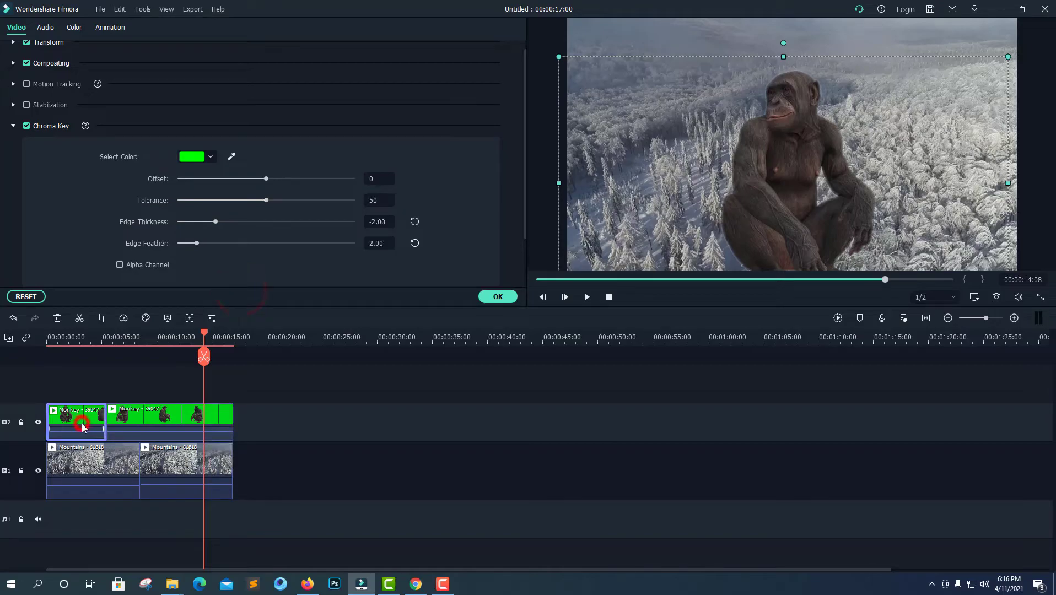
{"action": "key", "text": "space"}
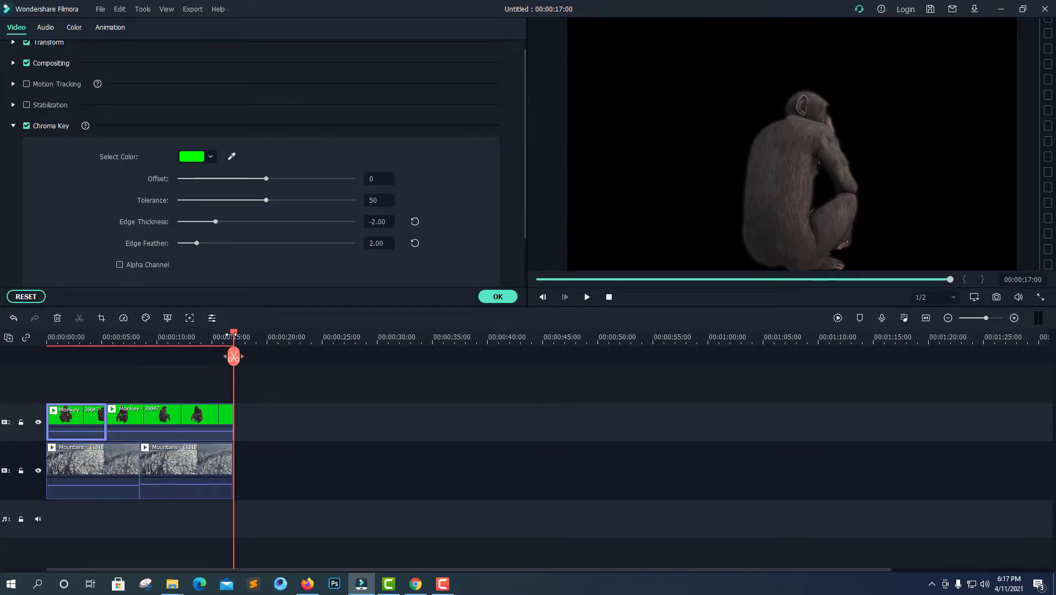
{"action": "left_click_drag", "start_coordinate": [233, 333], "coordinate": [22, 366]}
{"action": "key", "text": "space"}
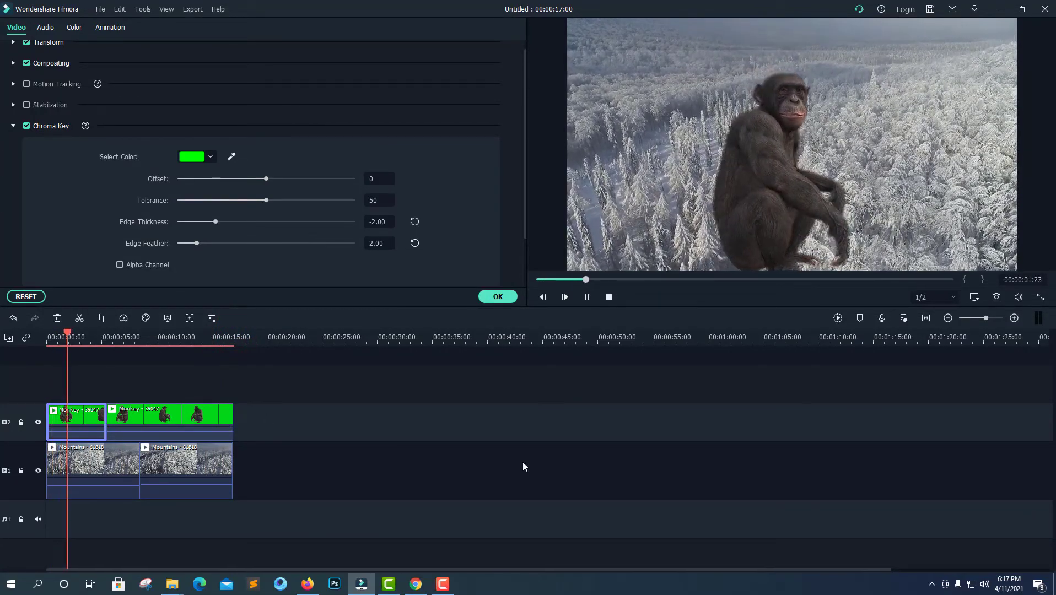
{"action": "key", "text": "space"}
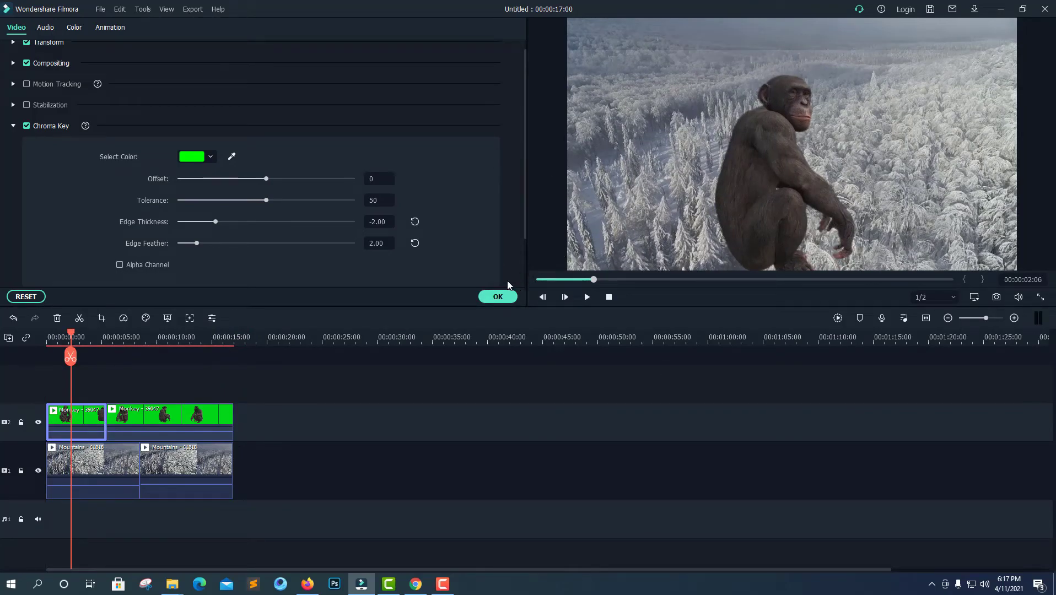
{"action": "left_click", "coordinate": [498, 297]}
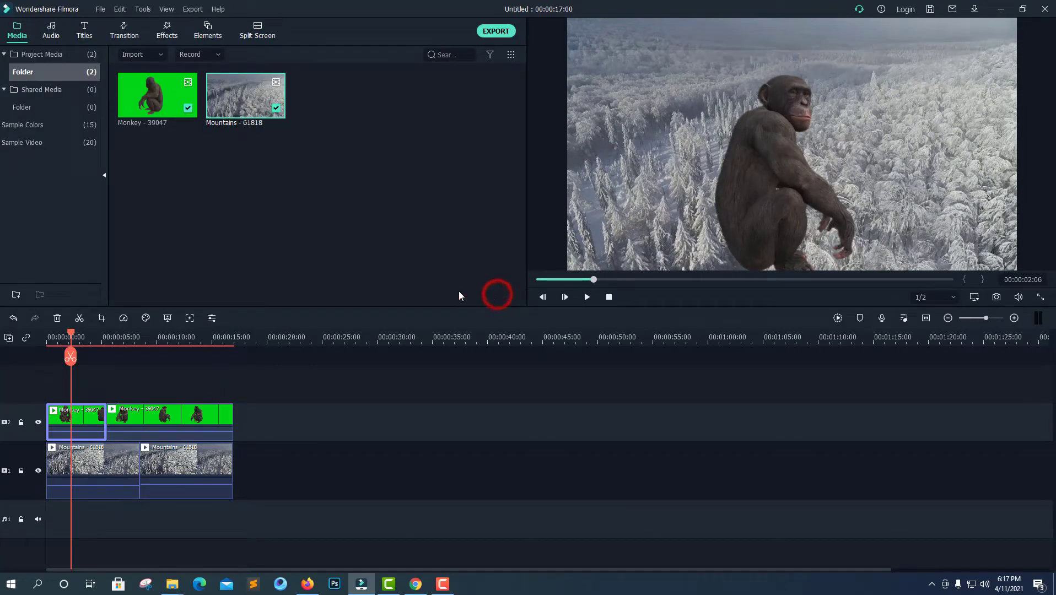
Export the project as a local MP4 file named greenscree.
{"action": "left_click", "coordinate": [491, 31]}
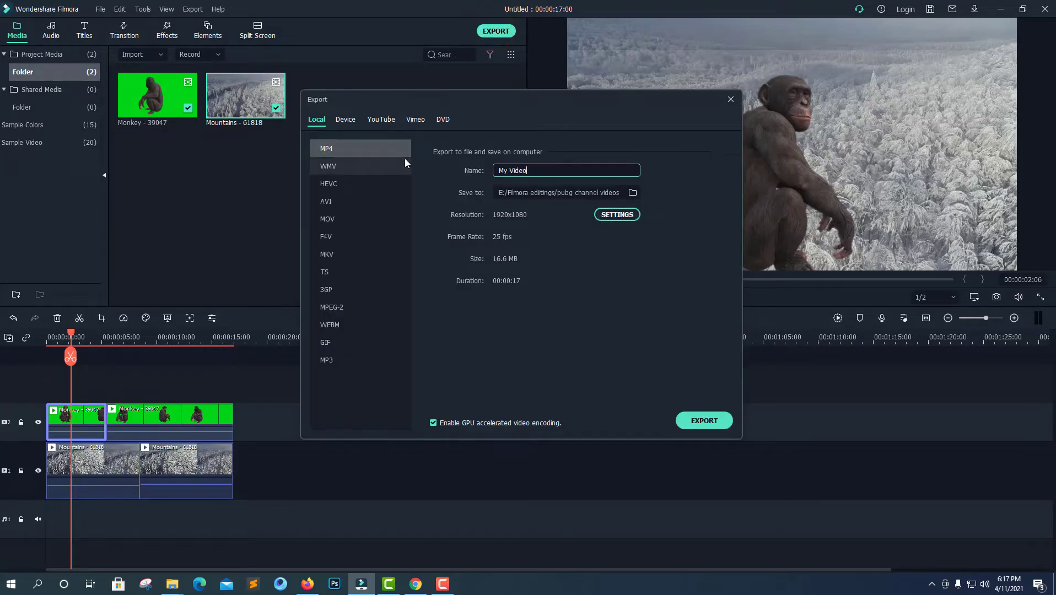
{"action": "double_click", "coordinate": [535, 171]}
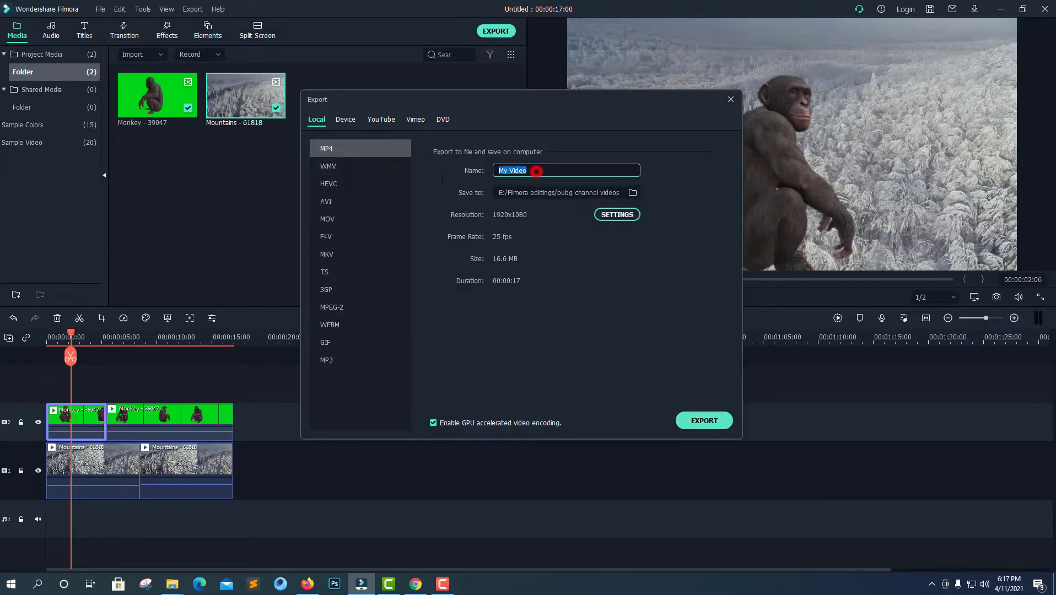
{"action": "type", "text": "greenscree"}
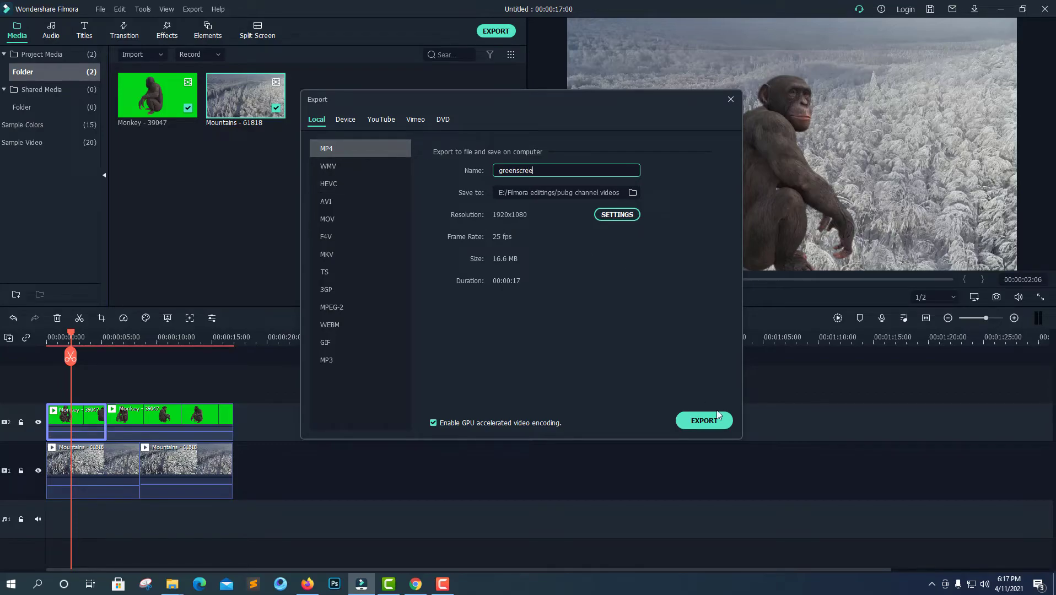
{"action": "left_click", "coordinate": [716, 420]}
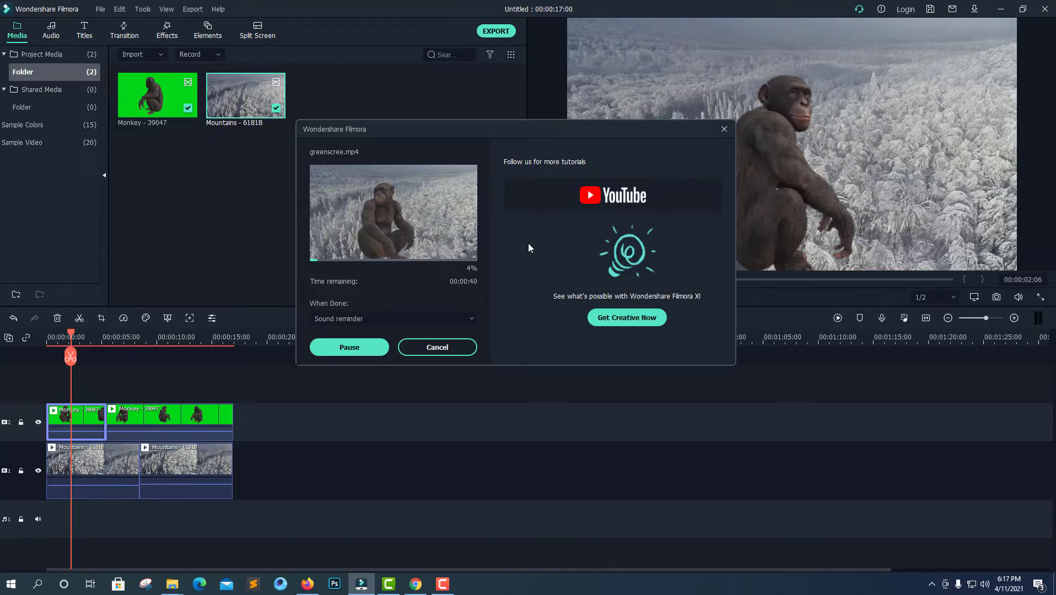
{"action": "left_click", "coordinate": [449, 584]}
{"action": "left_click", "coordinate": [448, 584]}
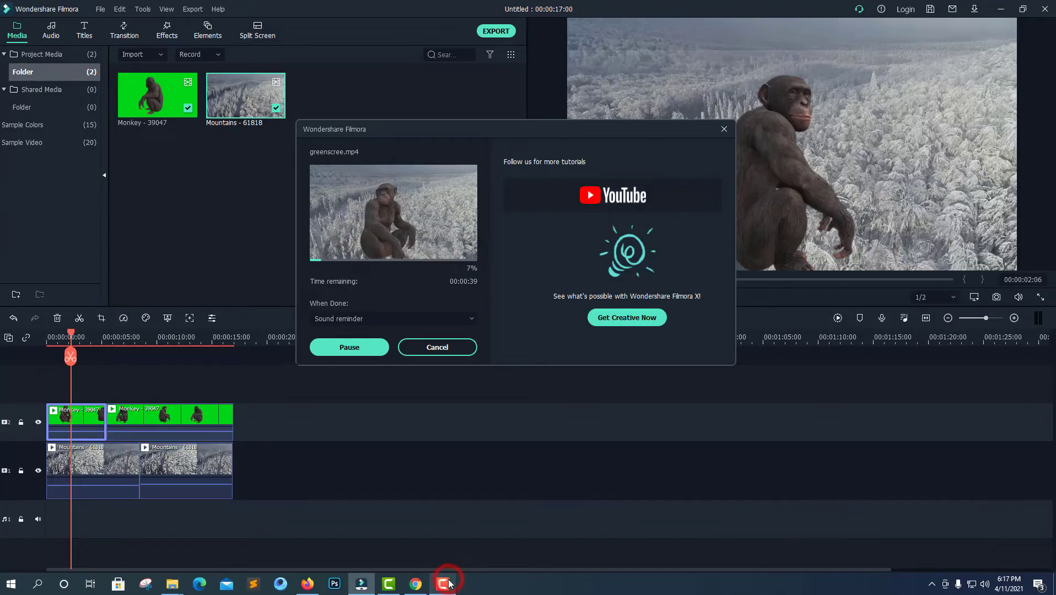